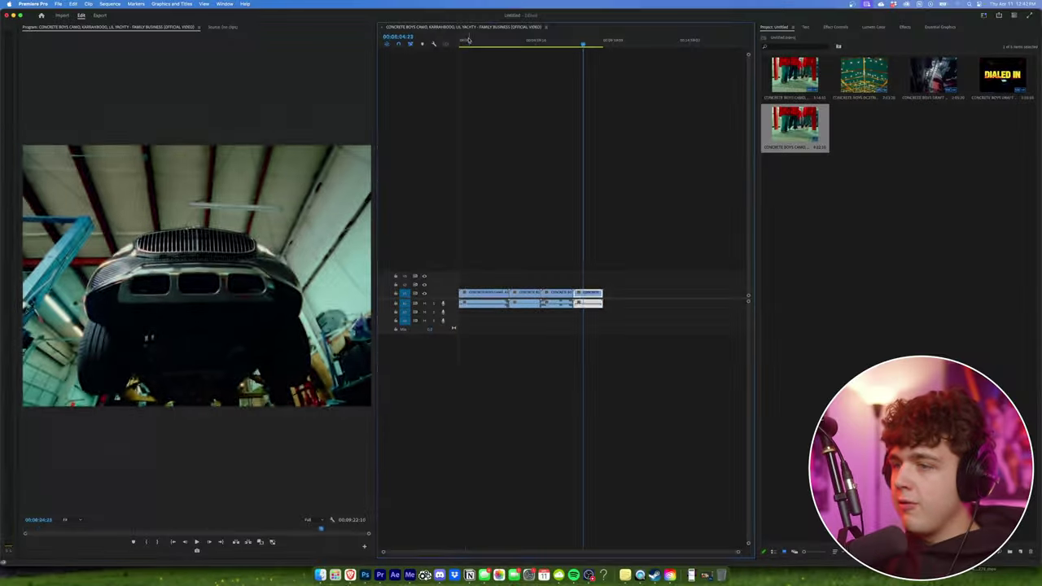
- Scrub the timeline forward to the teal-circle director credit card around 00:03:09
click(467, 40)
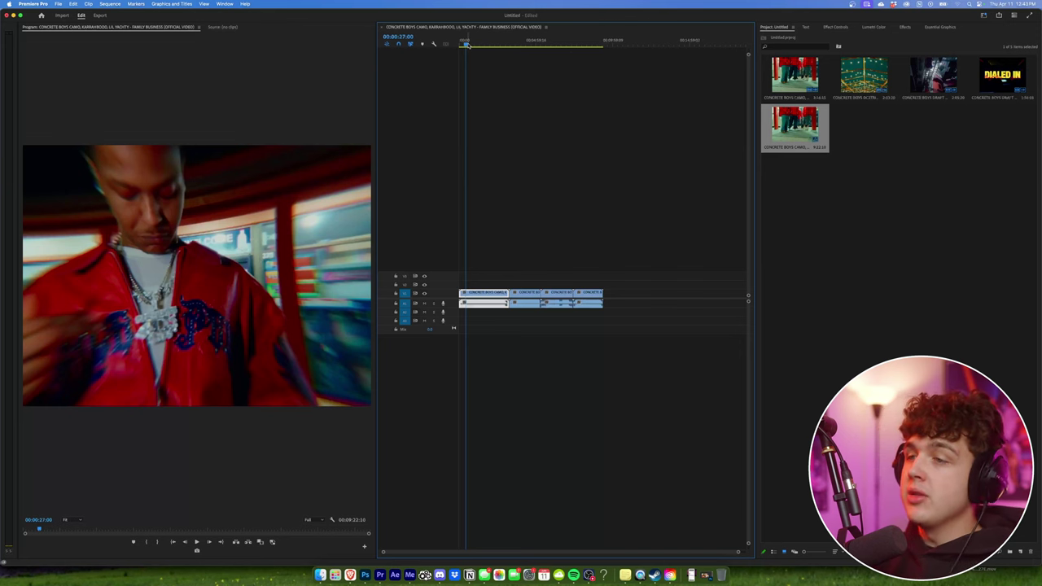
drag(467, 44, 506, 42)
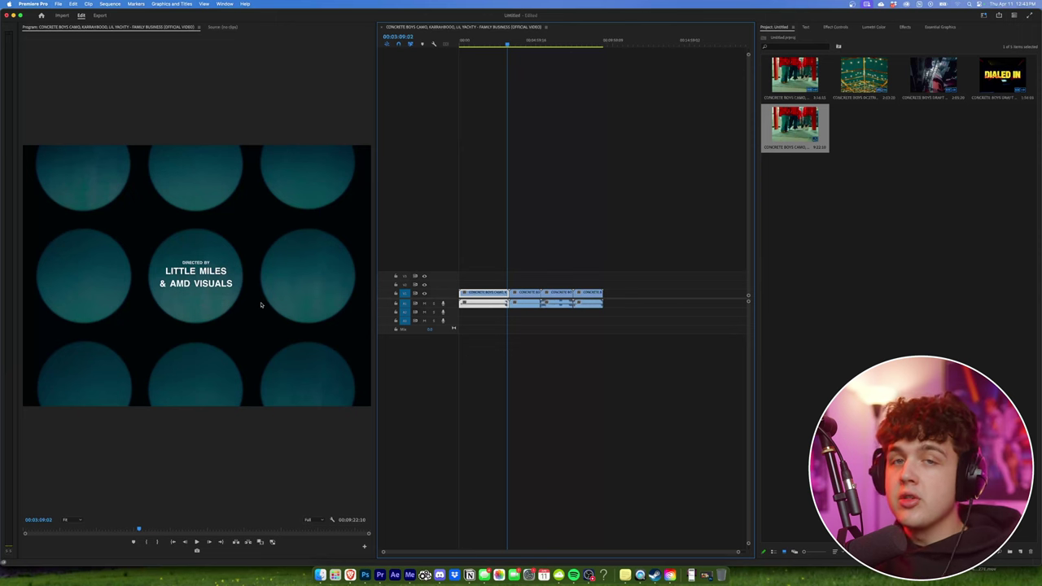
- Return to the sequence start, zoom the timeline in, widen the program monitor and briefly play
click(458, 43)
key(=)
key(=)
key(=)
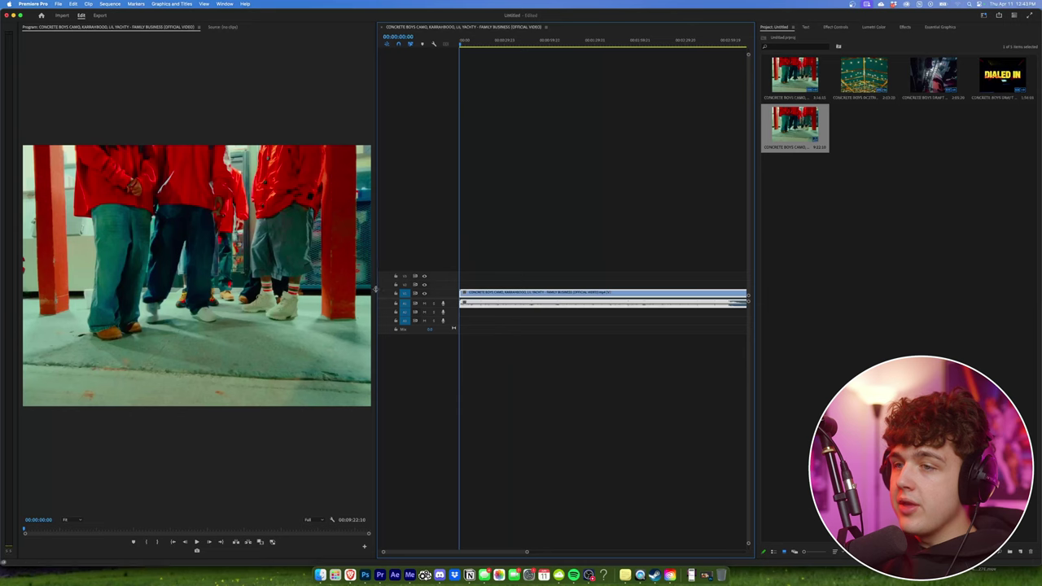
drag(375, 246, 541, 246)
key(space)
key(space)
key(backslash)
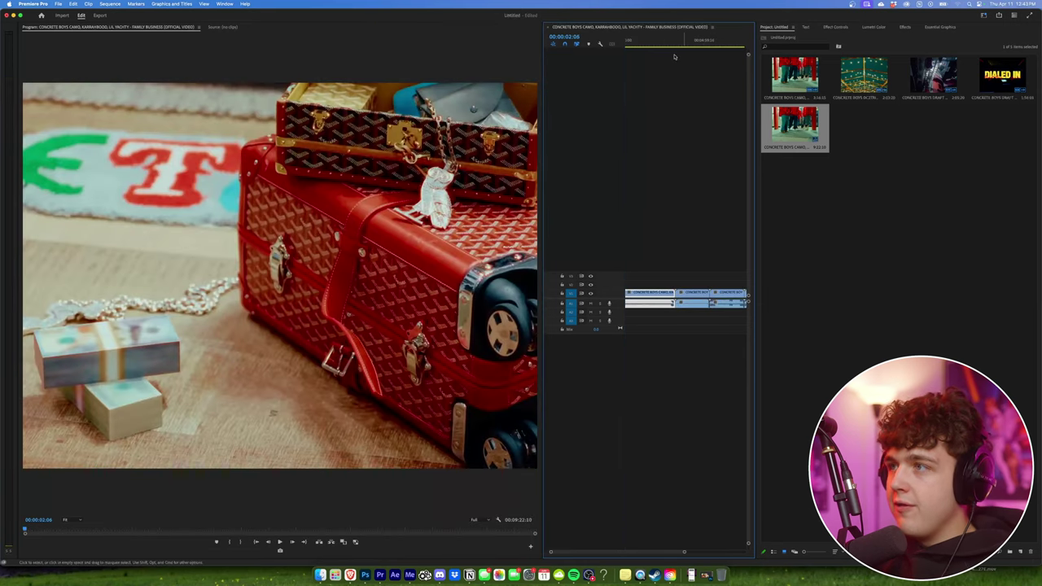
- Skim forward past the string-lights shot to the brick building night shot
drag(676, 41, 681, 44)
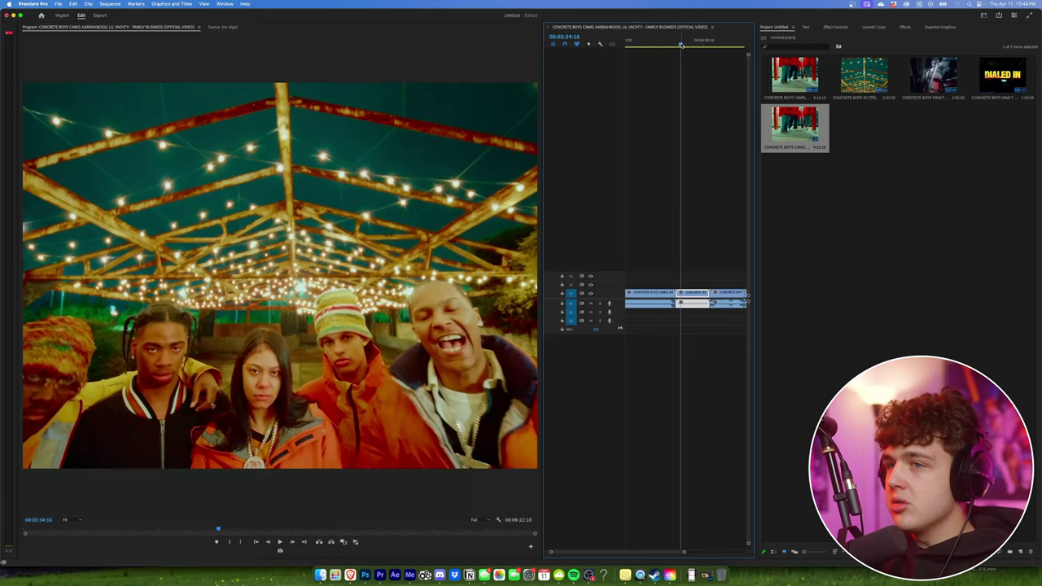
drag(680, 44, 711, 56)
key(minus)
key(equal)
key(equal)
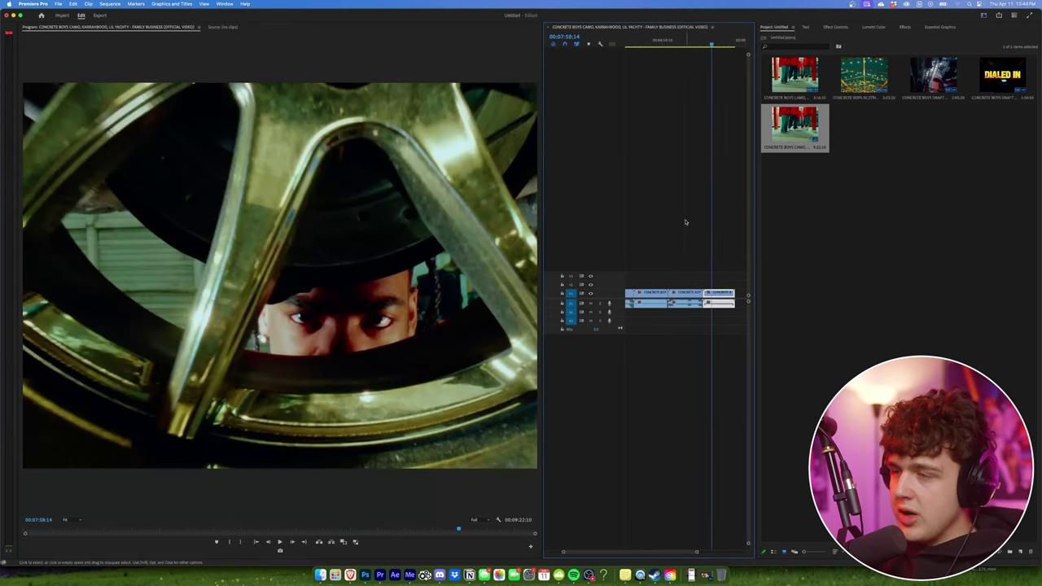
key(minus)
click(651, 45)
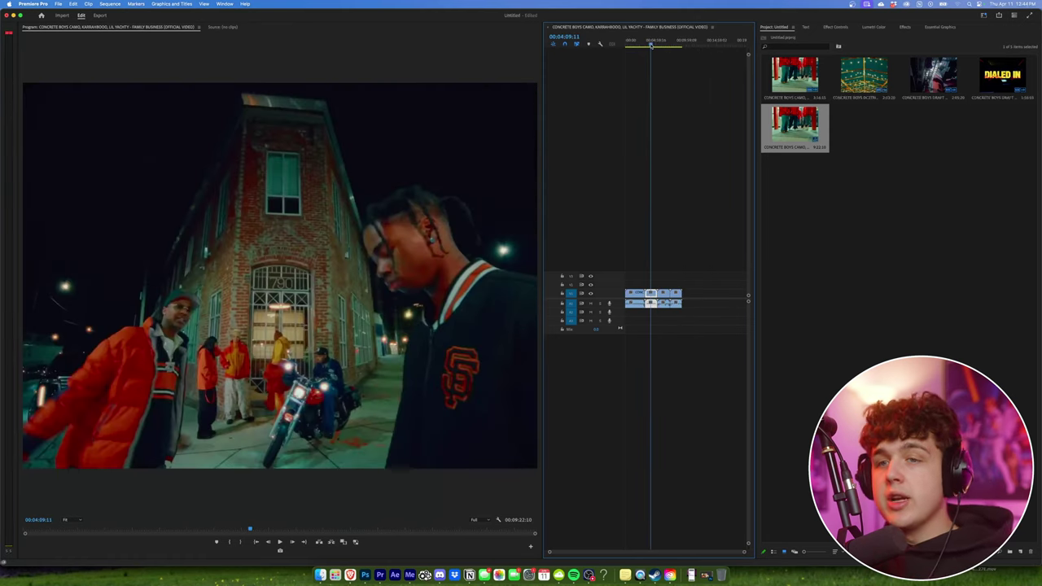
- Scrub back to the bandana close-up with the circular vignette
drag(650, 45, 637, 45)
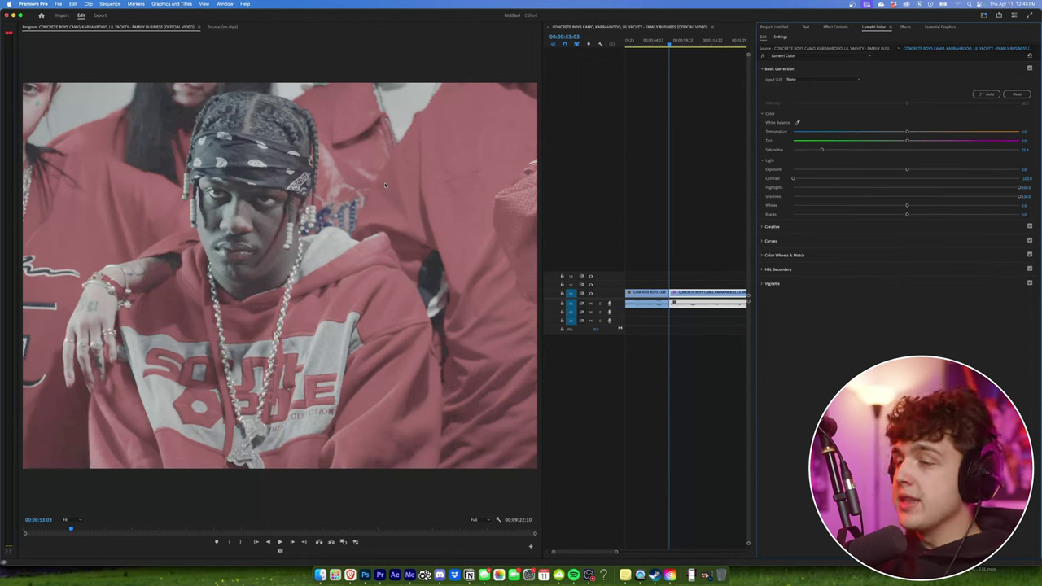
- Create an adjustment layer in the Project bin, place it on V2, and show Lumetri Color
click(774, 27)
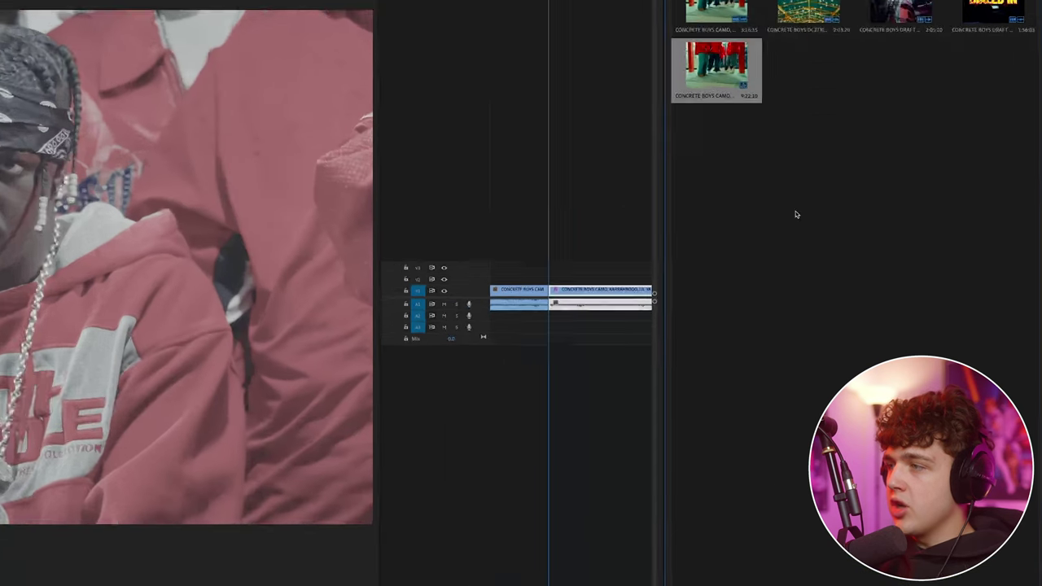
right_click(852, 234)
mouse_move(865, 266)
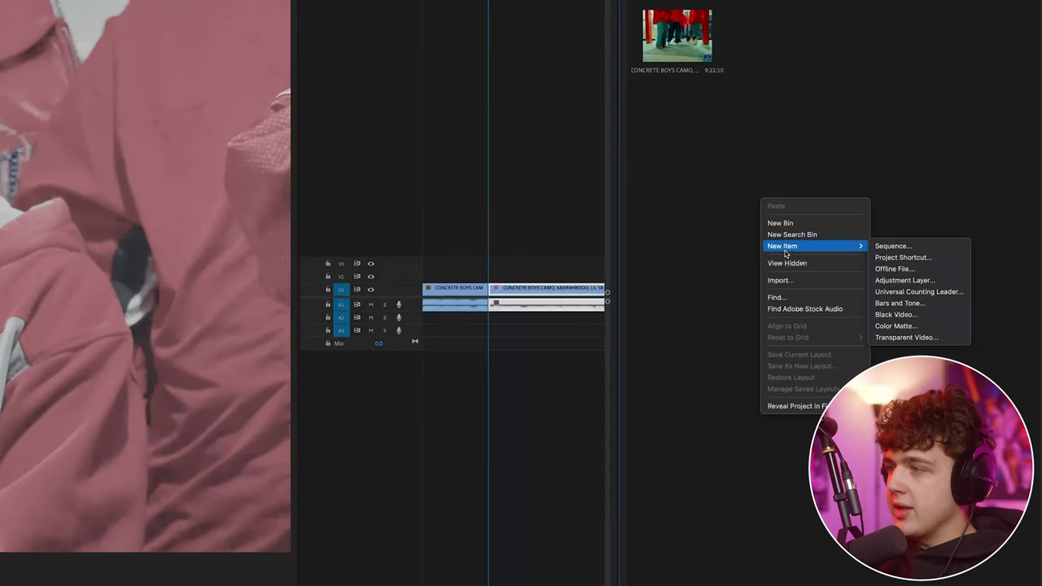
click(904, 280)
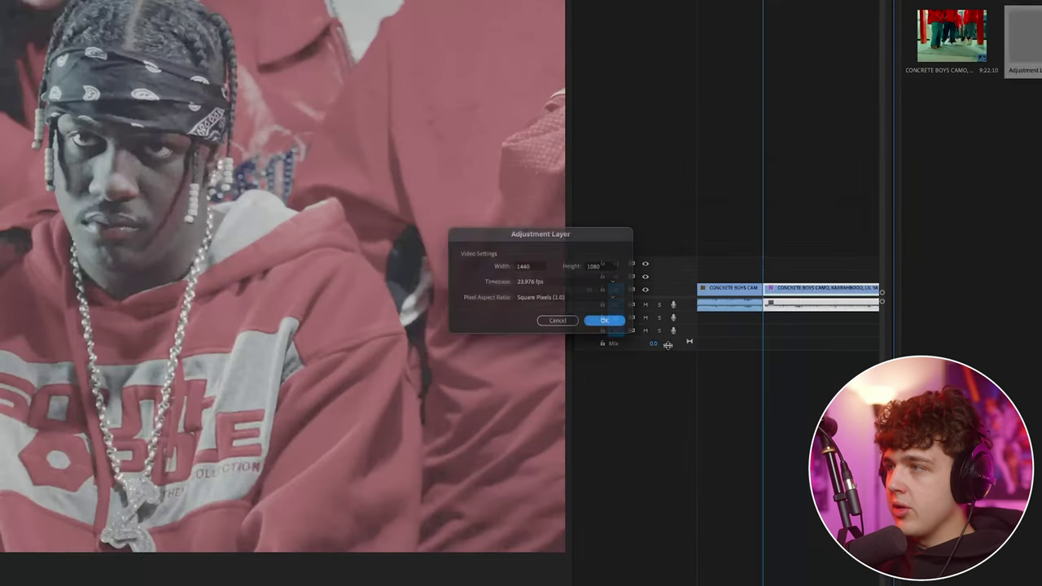
click(607, 323)
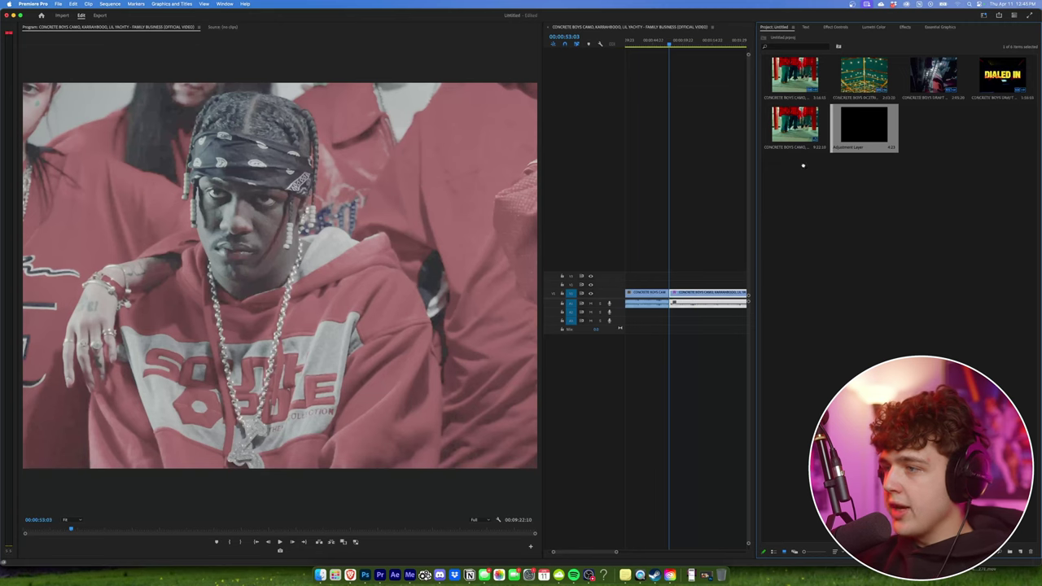
drag(864, 126, 700, 288)
click(876, 27)
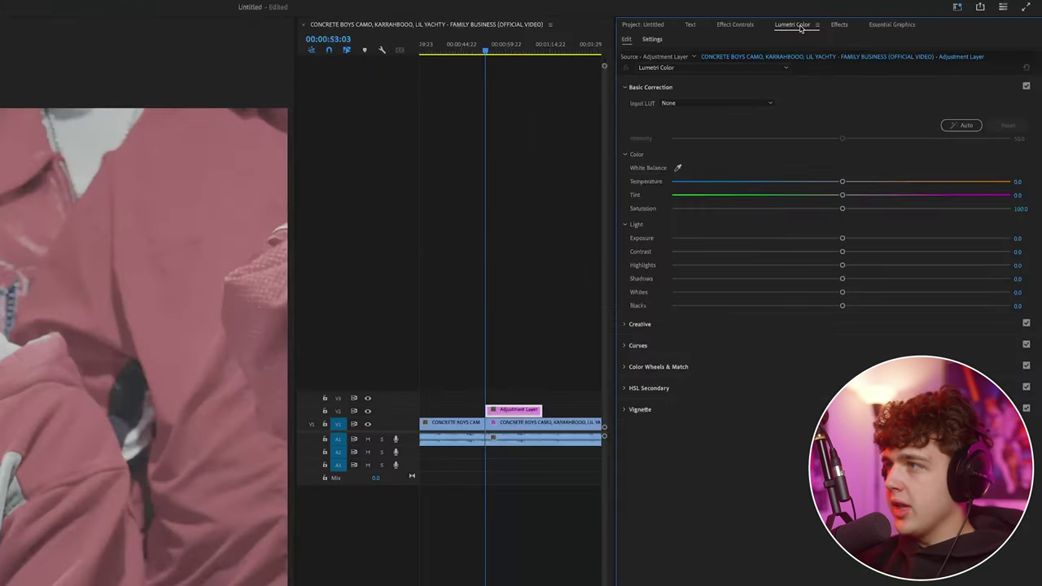
- In Lumetri's Creative section, browse for and load 136.cube as the Look
click(651, 87)
click(640, 107)
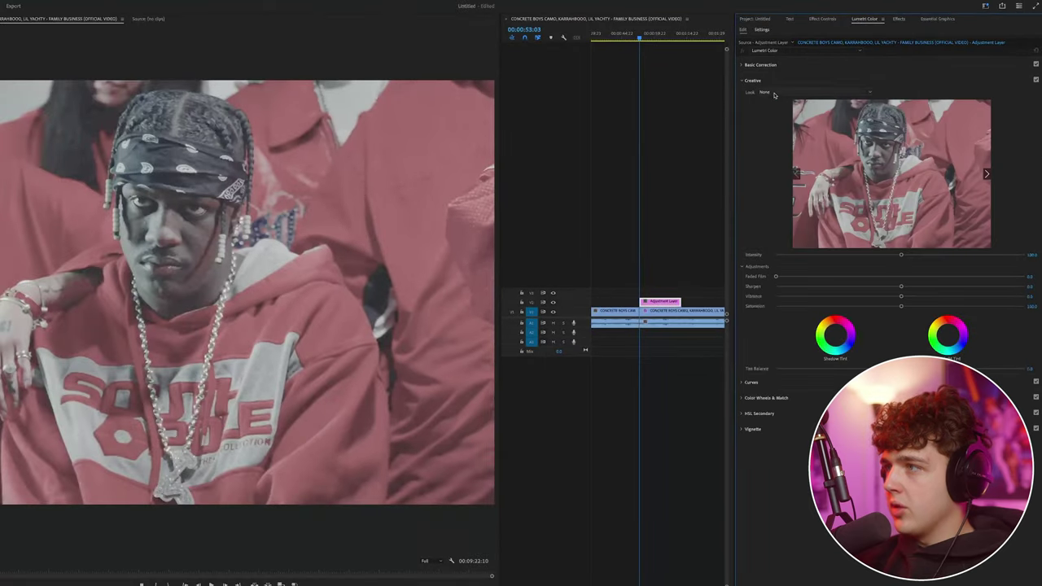
click(774, 95)
click(776, 115)
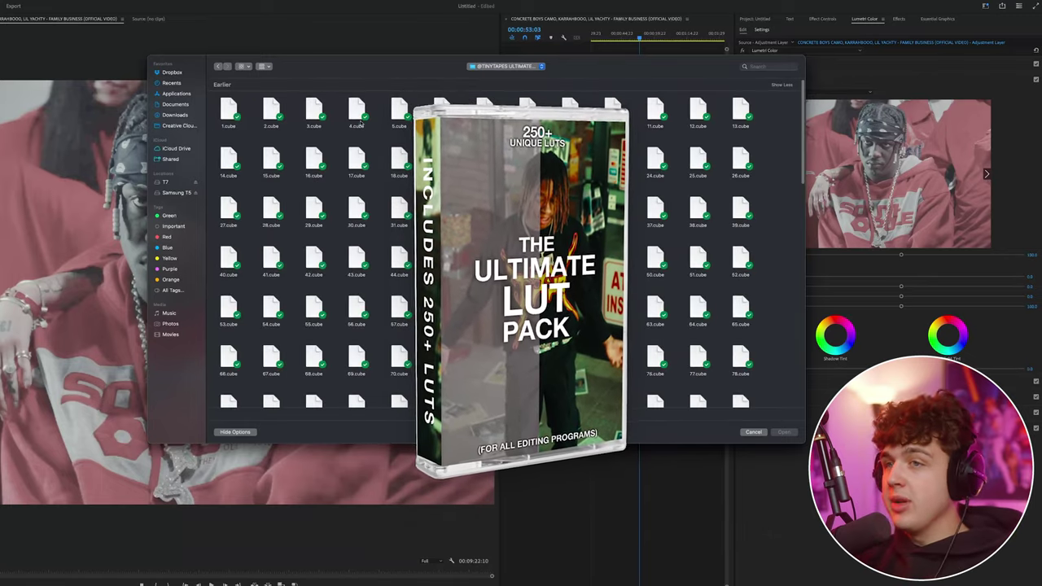
scroll(791, 314, down, 10)
scroll(790, 314, down, 10)
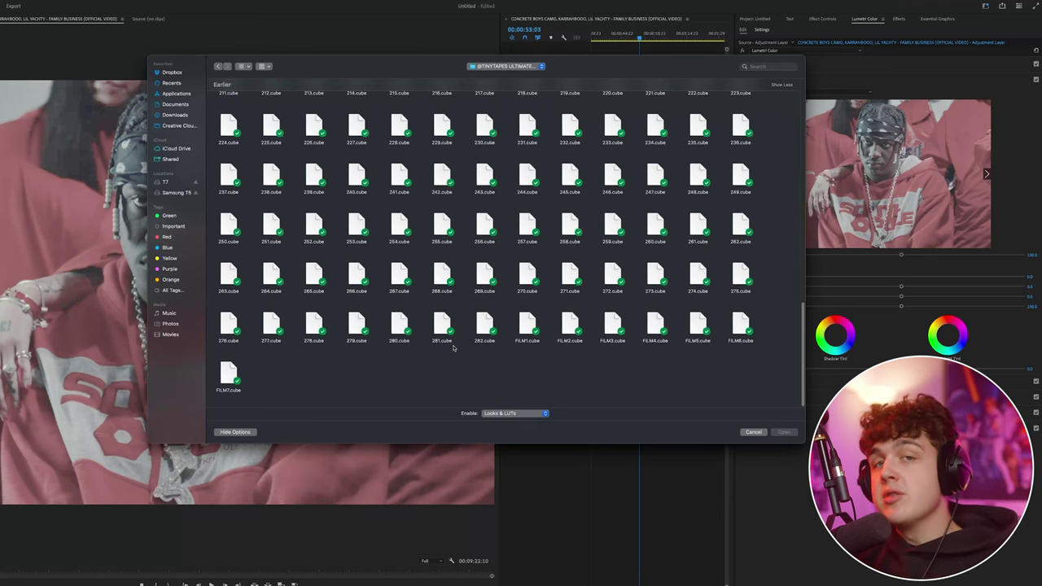
scroll(454, 348, up, 10)
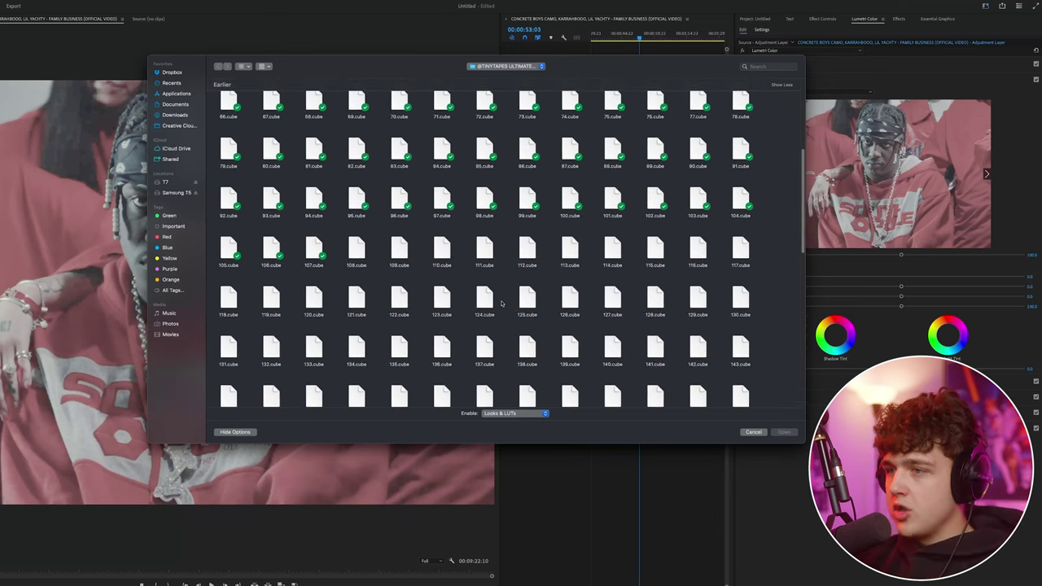
double_click(445, 319)
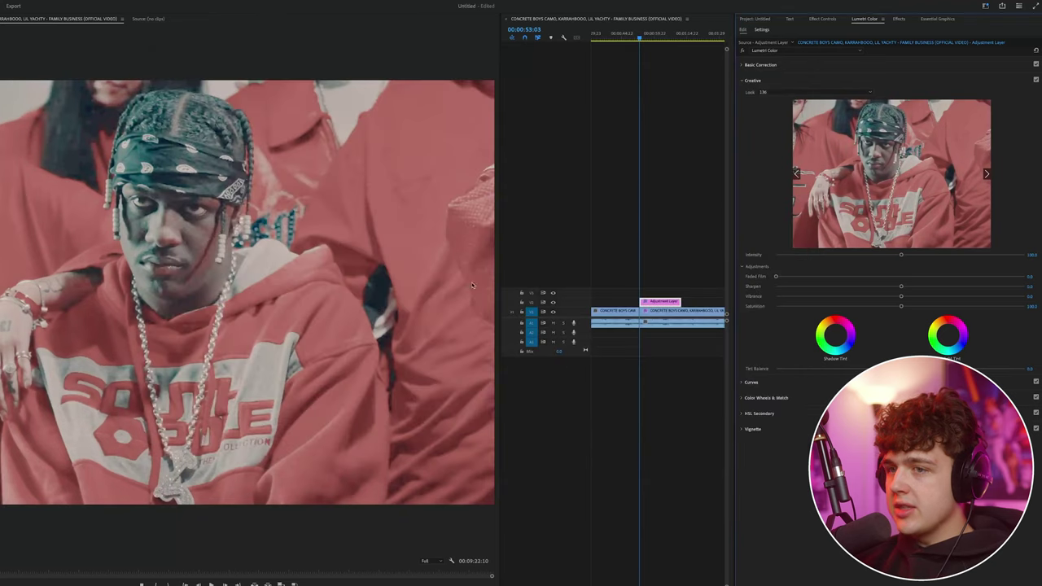
- Return to the bandana close-up frame and select the adjustment layer with Basic Correction shown
drag(640, 39, 642, 39)
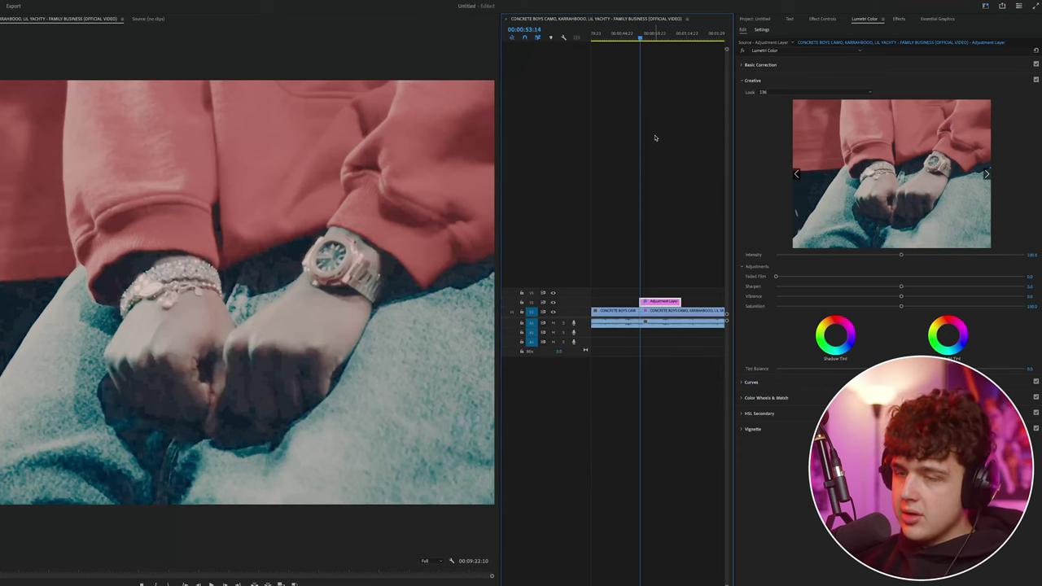
key(shift+Left)
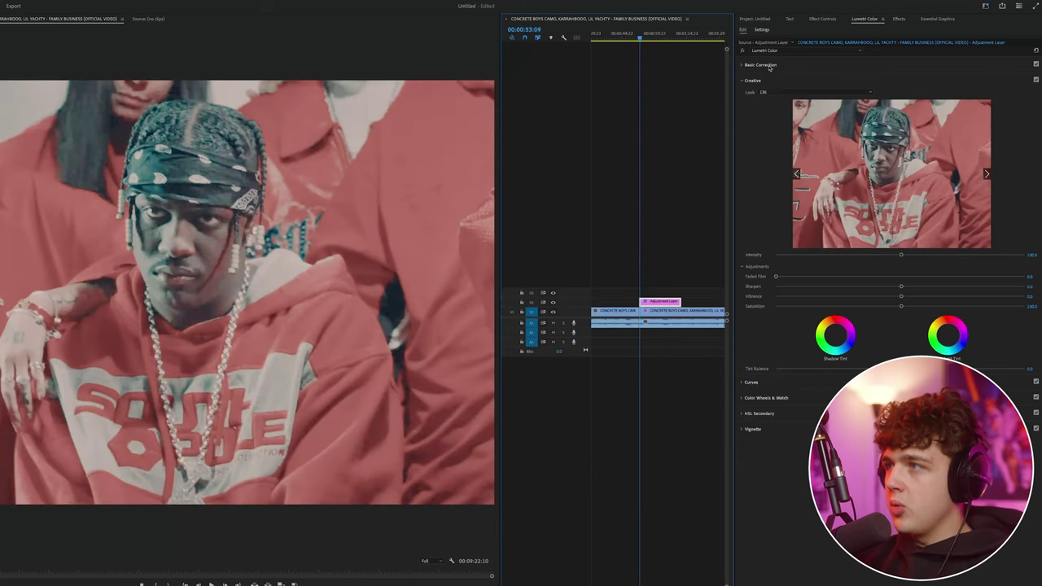
click(759, 65)
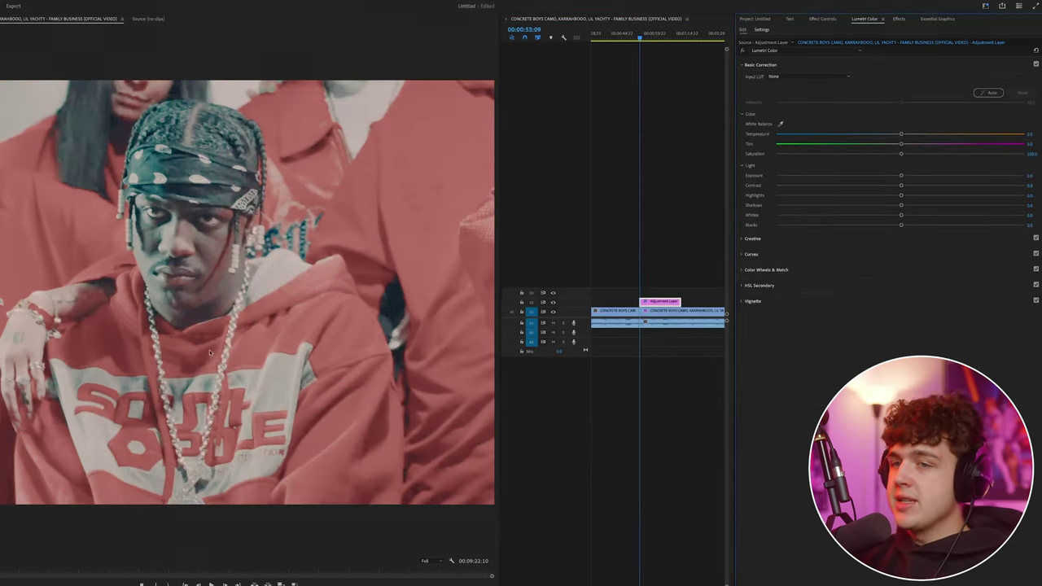
click(648, 301)
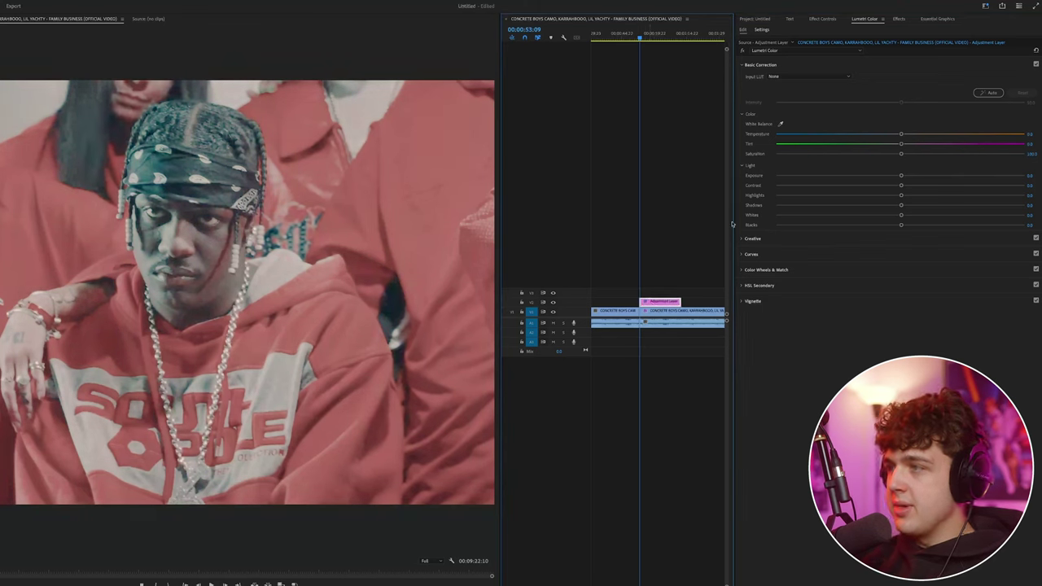
- Raise contrast, shift tint green, darken shadows, lower highlights and warm the temperature
drag(901, 186, 1002, 186)
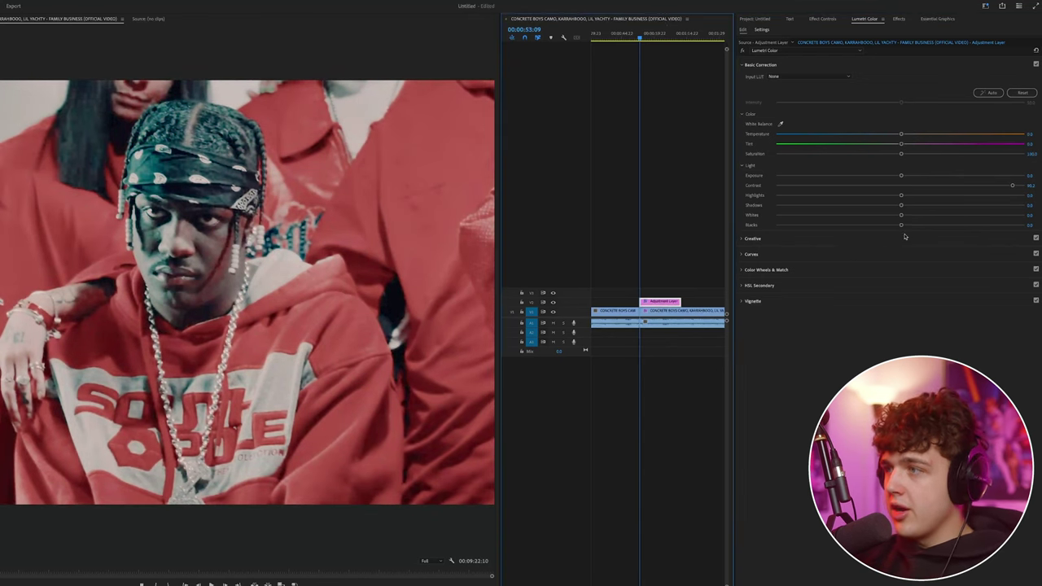
drag(899, 143, 852, 144)
drag(901, 205, 872, 196)
drag(901, 135, 920, 135)
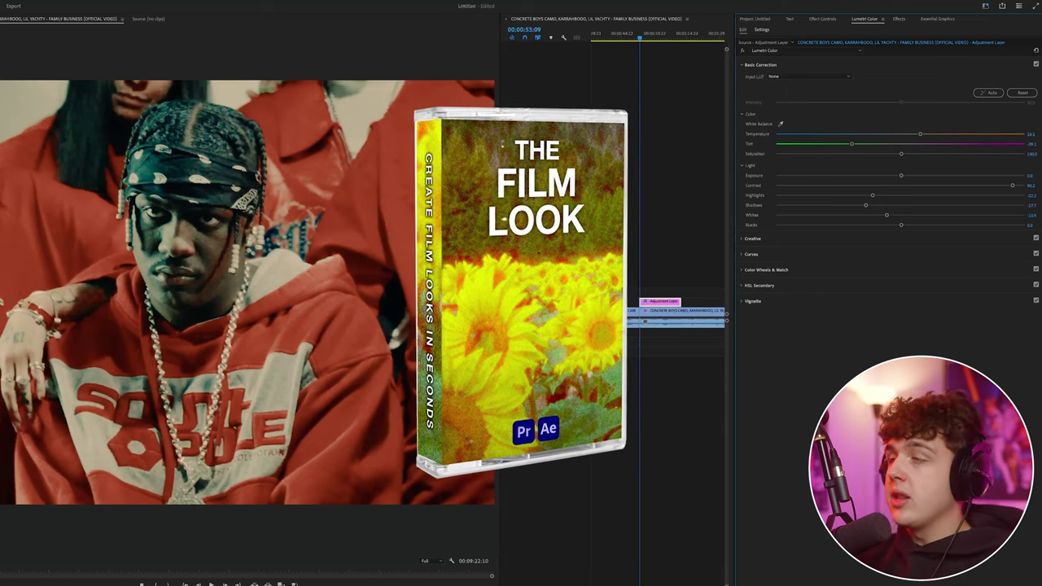
- Place 500T Extra Grain.mov on the track above the footage with Overlay blend mode
click(752, 18)
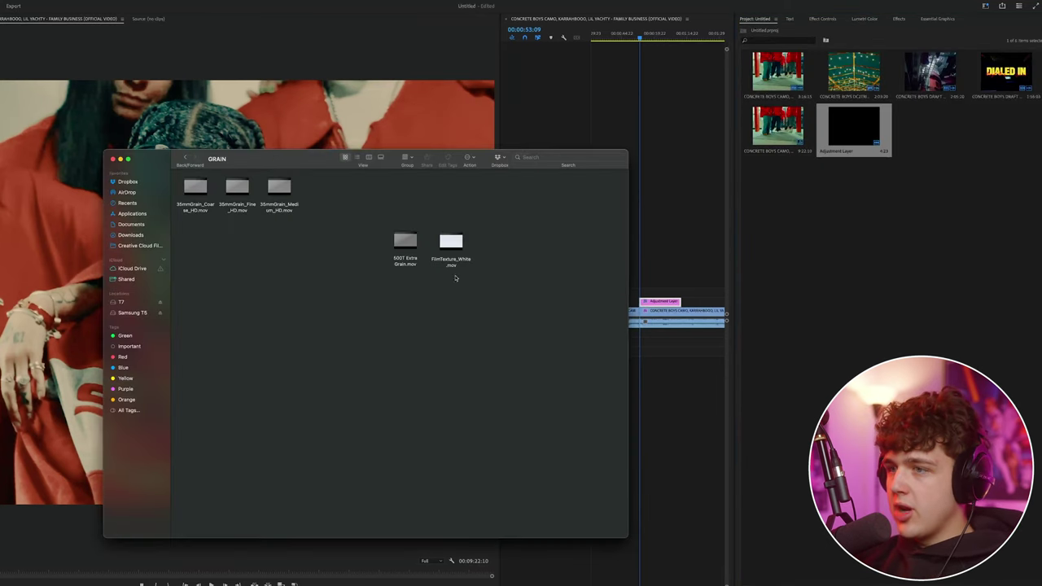
drag(404, 241, 693, 283)
drag(622, 300, 619, 293)
click(836, 27)
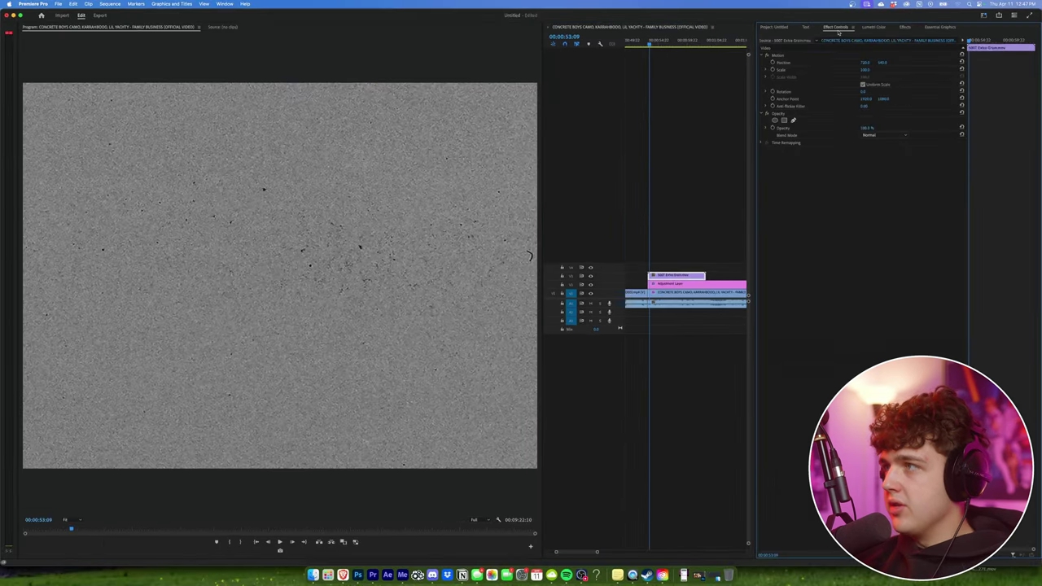
mouse_move(865, 70)
mouse_down()
mouse_move(850, 70)
mouse_move(869, 70)
mouse_up()
click(884, 135)
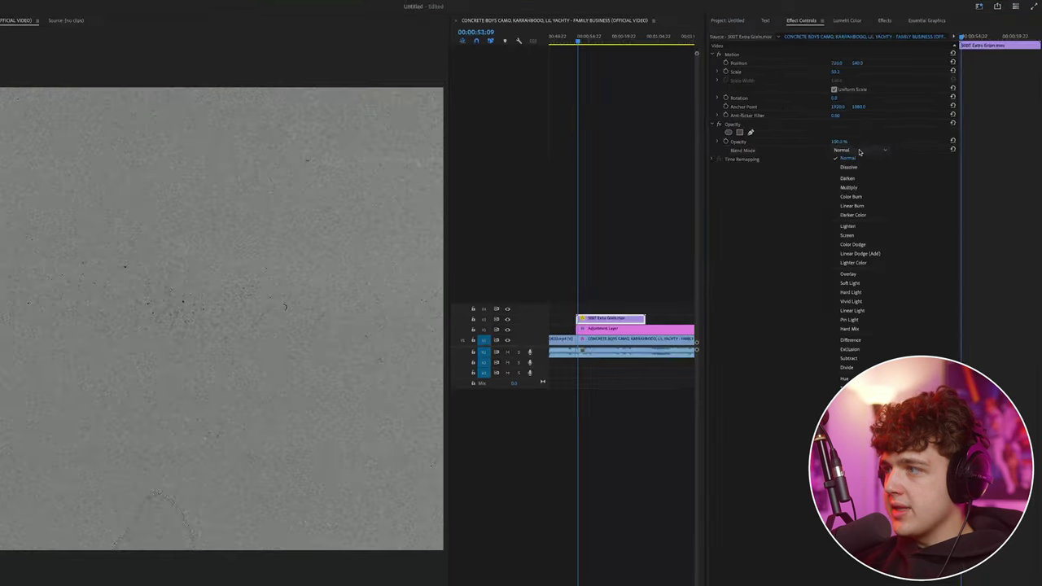
click(852, 274)
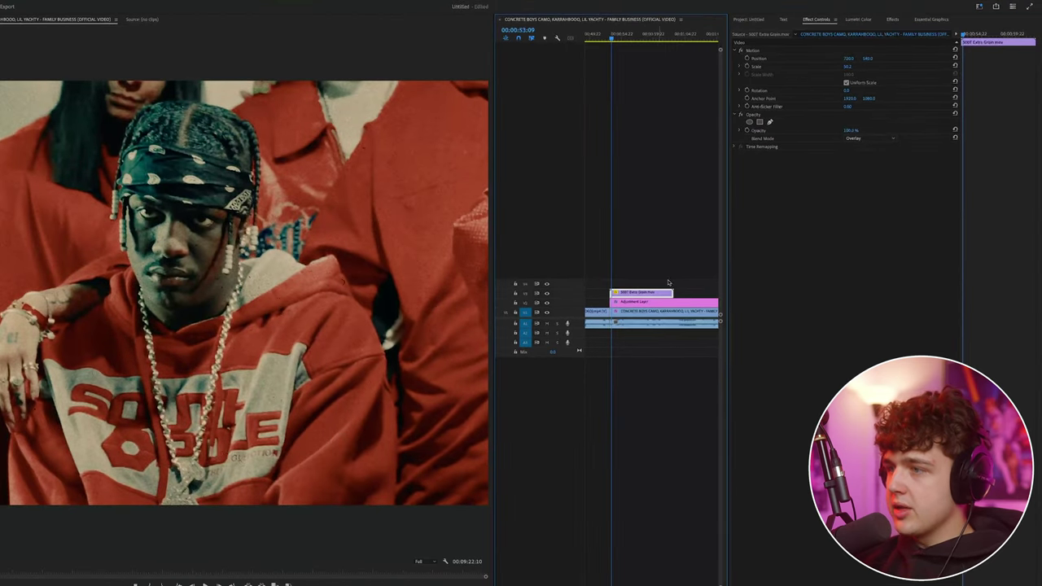
drag(617, 295, 650, 288)
- Nest the adjustment layer clip into Nested Sequence 01
right_click(635, 302)
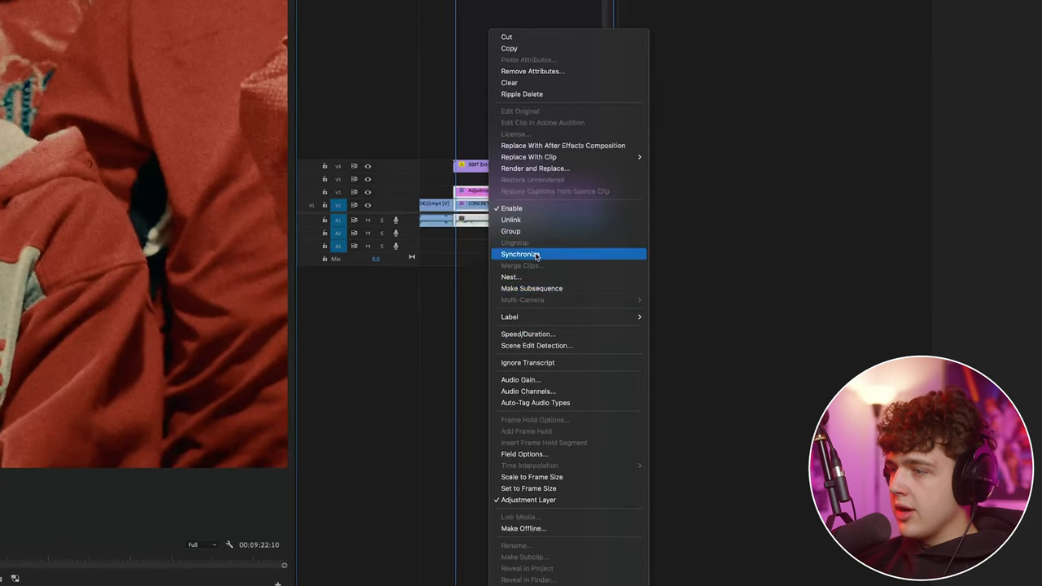
click(510, 277)
key(Return)
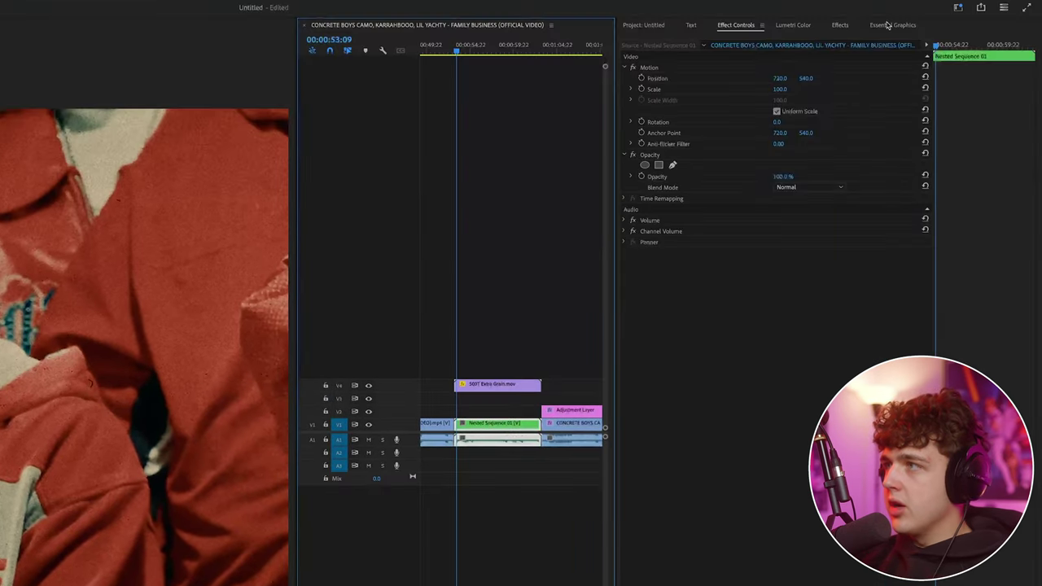
- Search effects for 'dehan' and apply Dehancer Pro v1.3 to the nested clip
click(839, 24)
click(696, 39)
text(dehan)
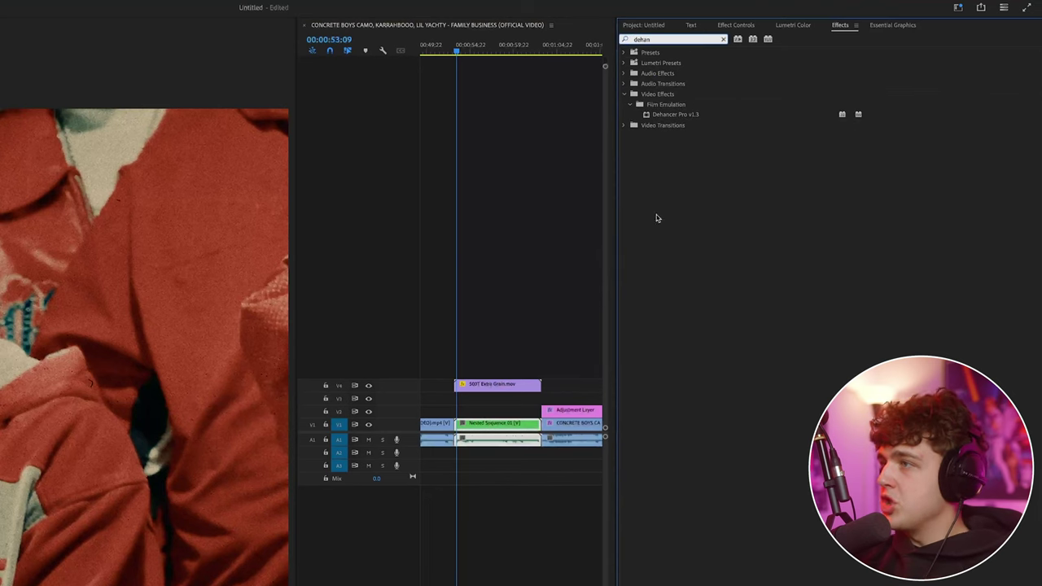
drag(675, 114, 501, 415)
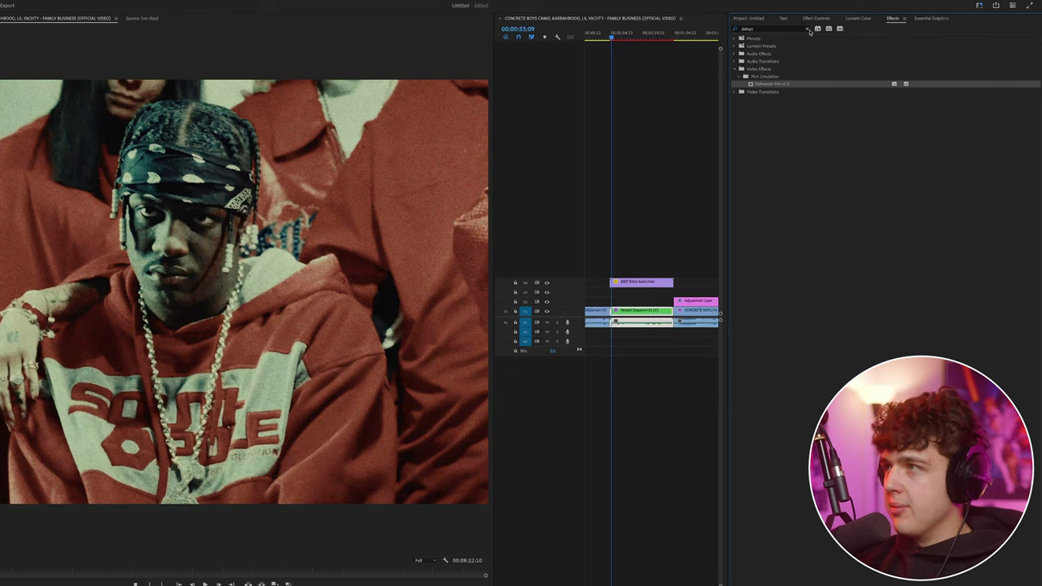
- Expand Dehancer's Input and Film settings and set the input source to Choose Camera
click(817, 18)
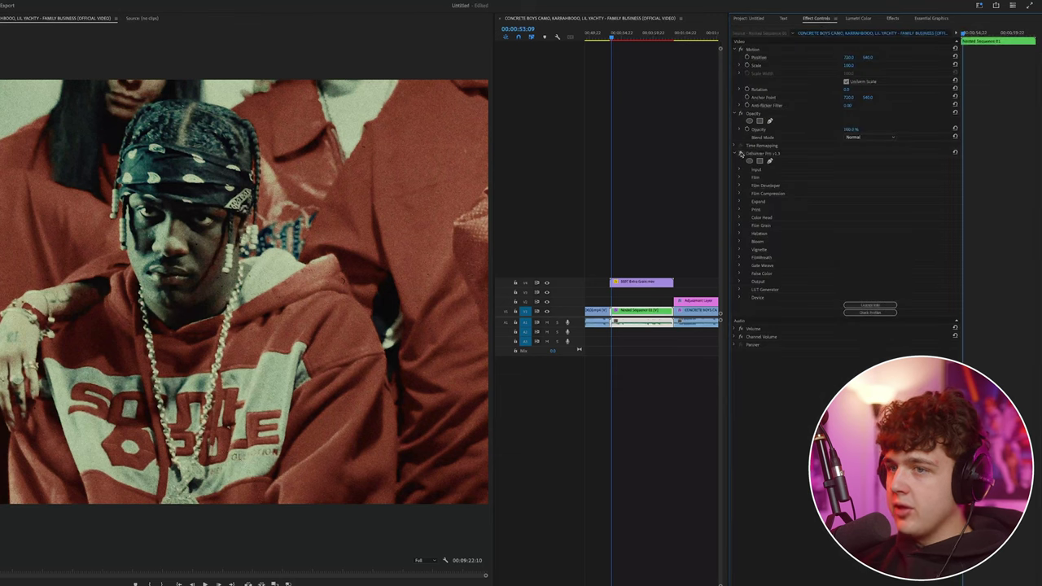
click(739, 177)
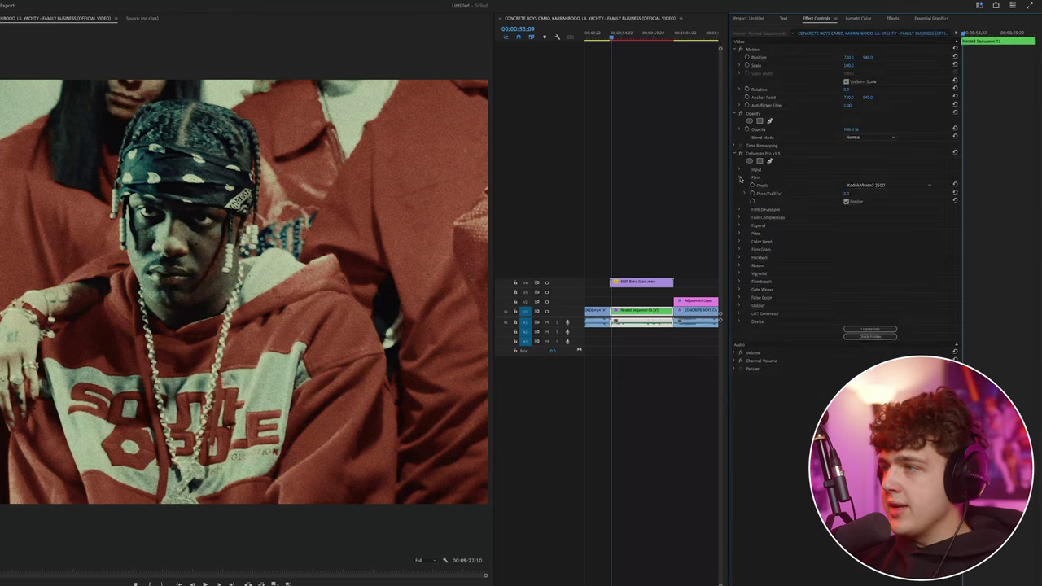
click(739, 169)
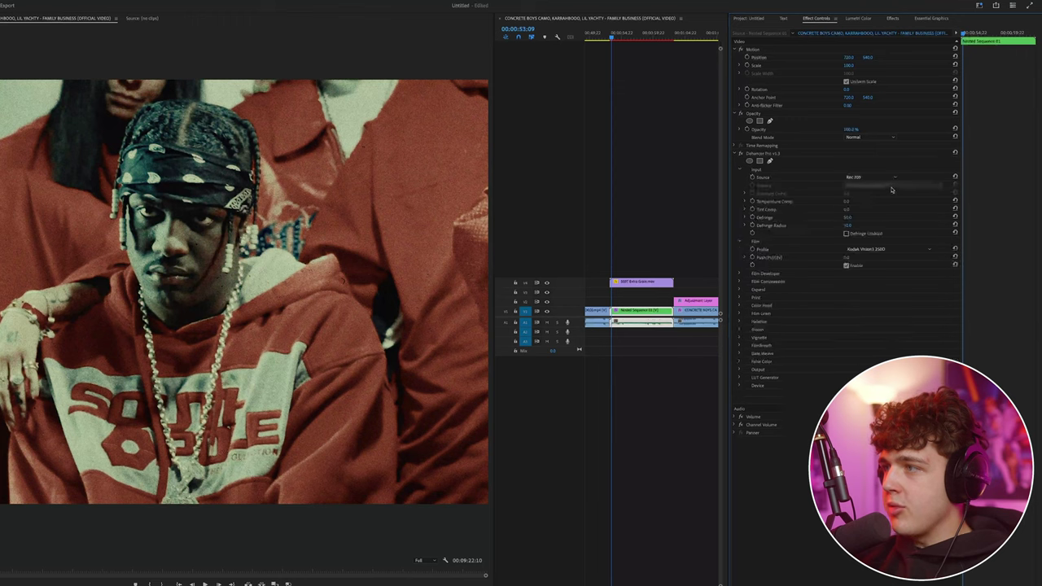
click(871, 177)
click(869, 234)
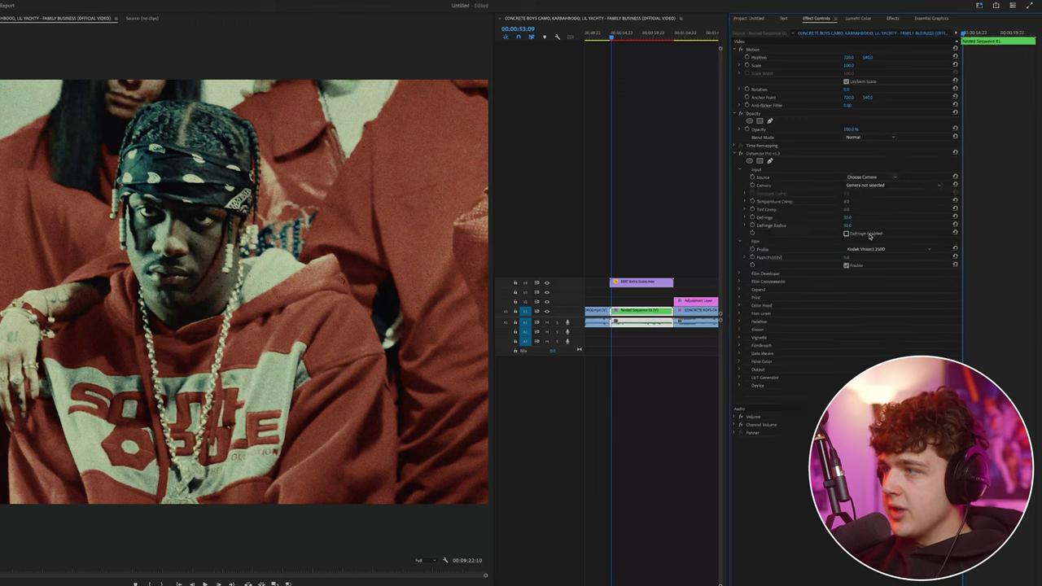
click(871, 185)
scroll(949, 357, down, 6)
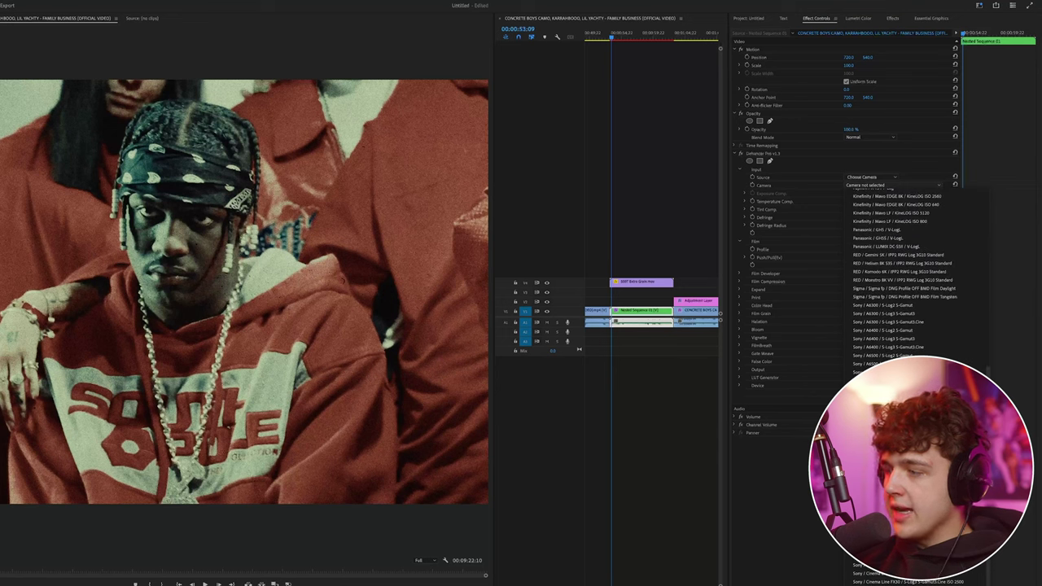
key(Escape)
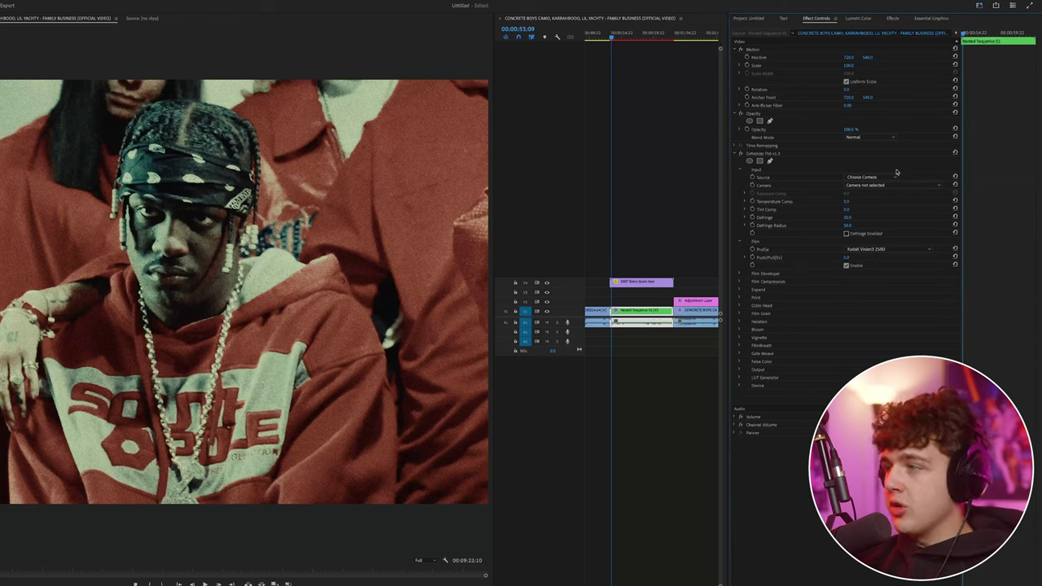
- Try film stocks including Fujifilm FP 100c, settling on Lomochrome Metropolis XR 100-400
click(871, 247)
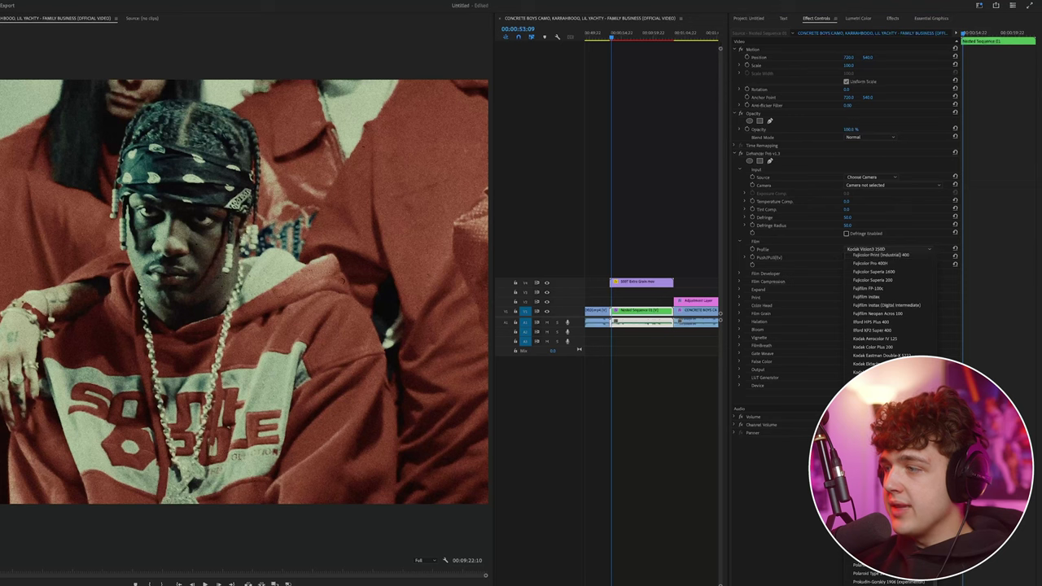
scroll(886, 307, up, 5)
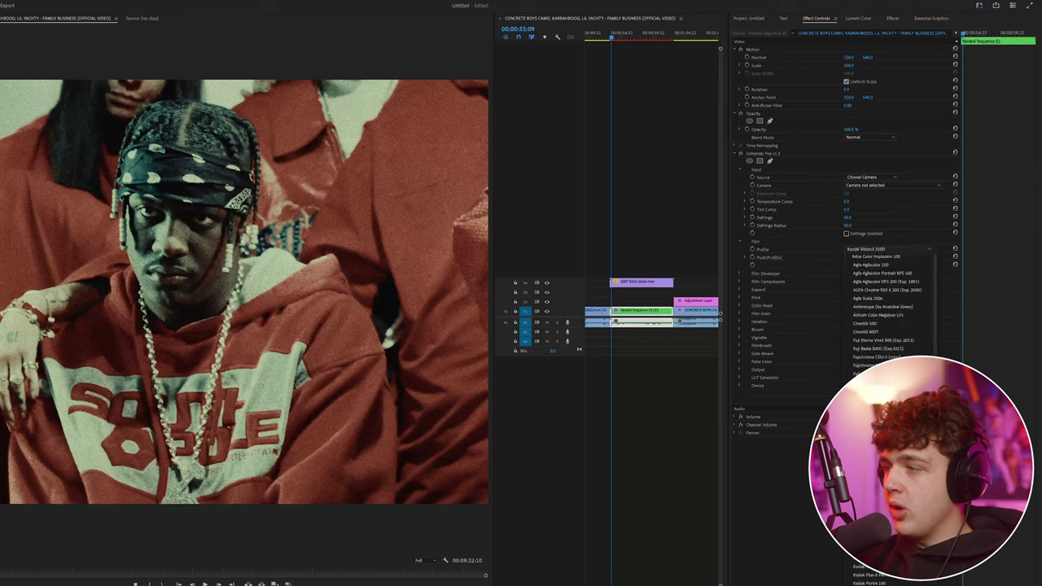
click(883, 285)
click(887, 248)
click(883, 284)
click(887, 248)
click(883, 306)
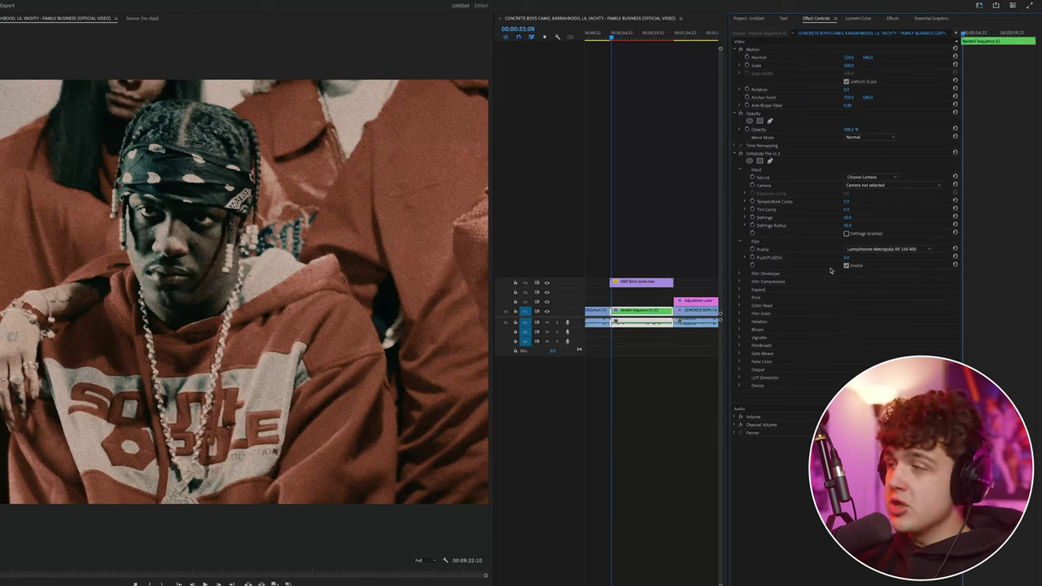
- Disable the Film stage and toggle the whole Dehancer effect off and on to compare
click(845, 265)
click(741, 153)
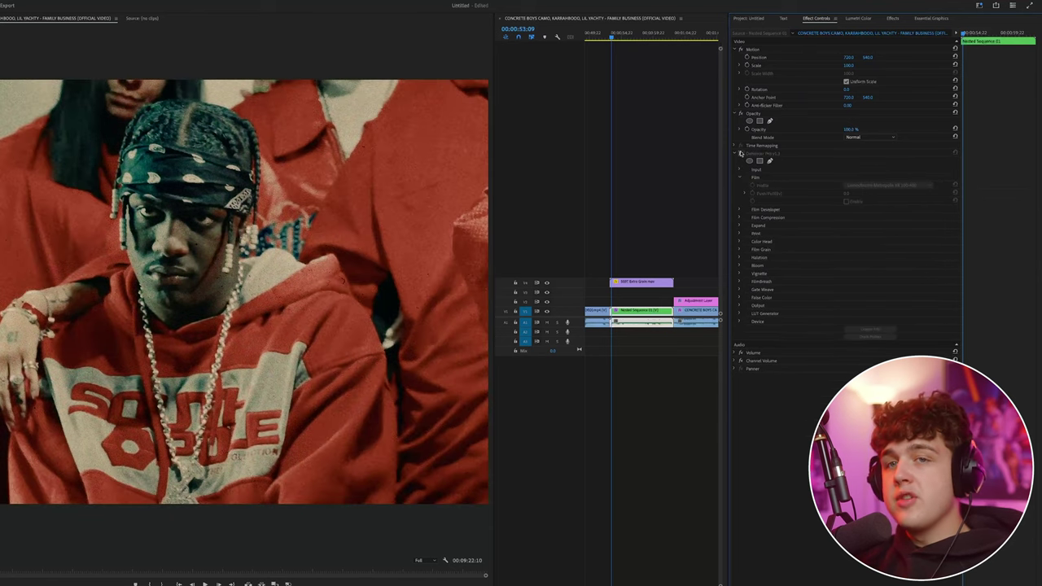
click(741, 153)
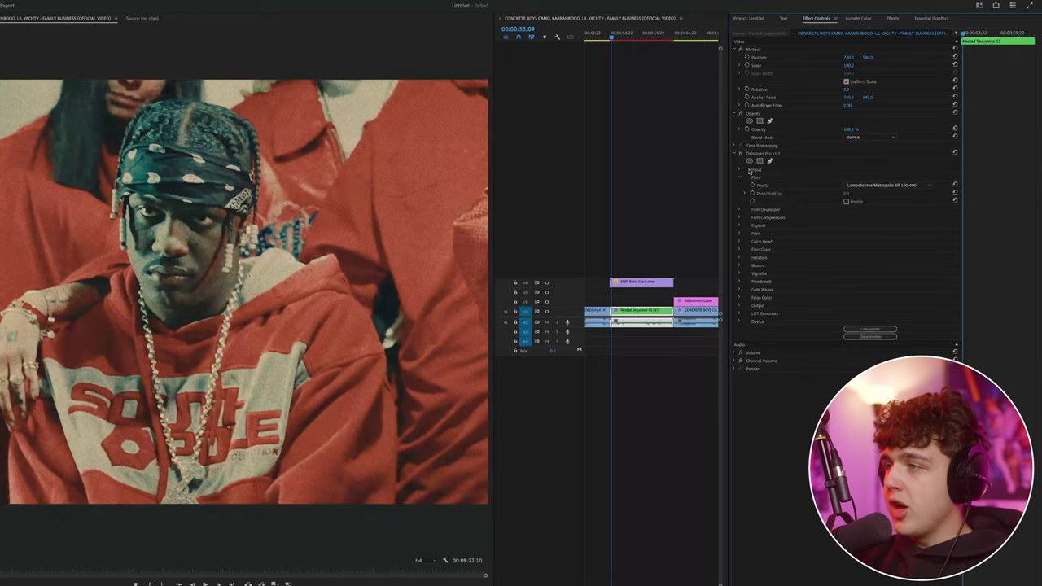
- Turn off Dehancer's Print and Expand stages
click(740, 235)
click(846, 297)
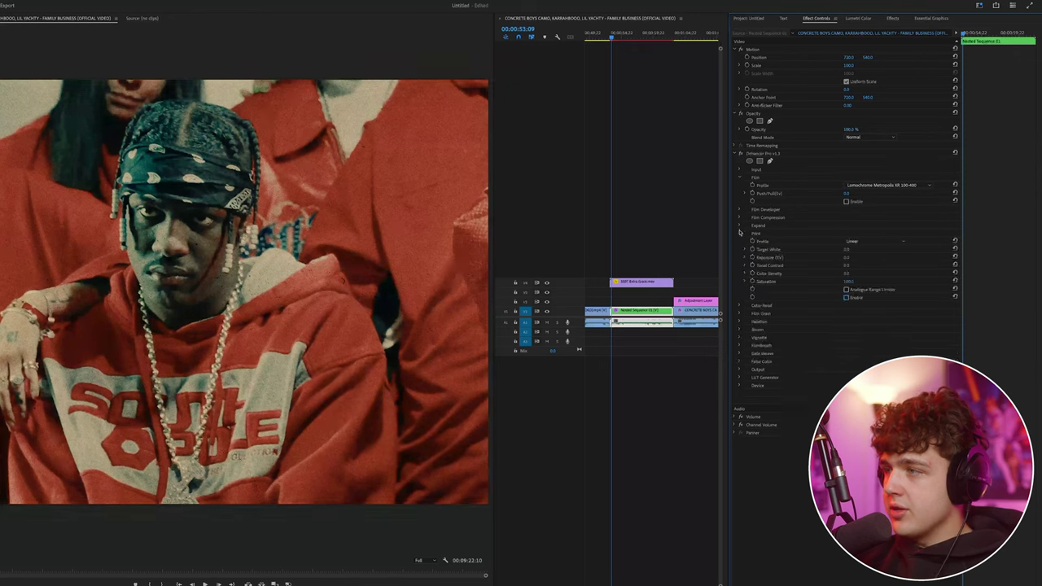
click(740, 235)
click(740, 226)
click(845, 257)
click(739, 225)
- Enable Dehancer's Film Grain, adjust its amount, then switch the grain back off
click(740, 249)
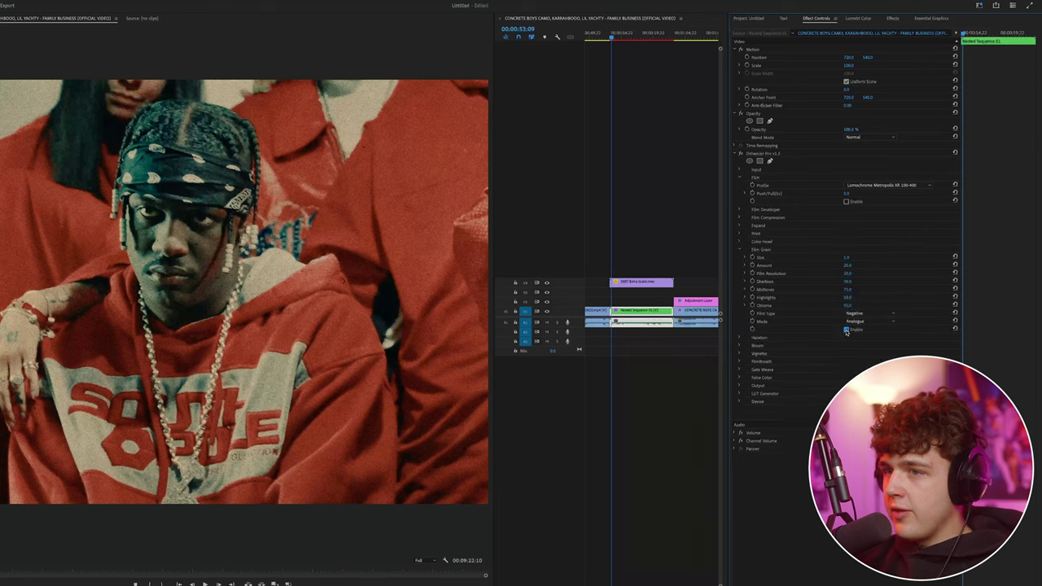
click(846, 329)
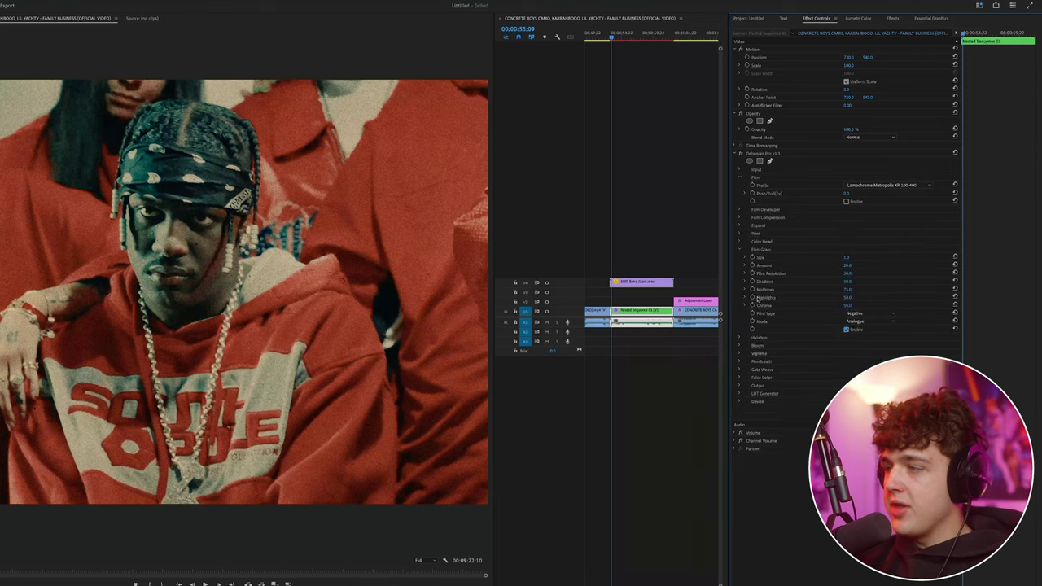
click(644, 284)
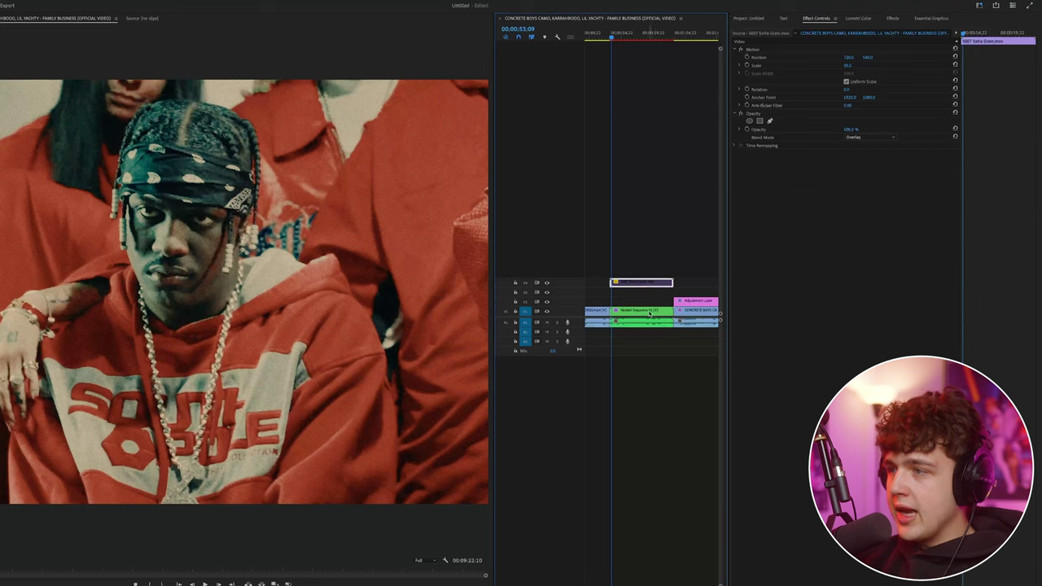
click(648, 315)
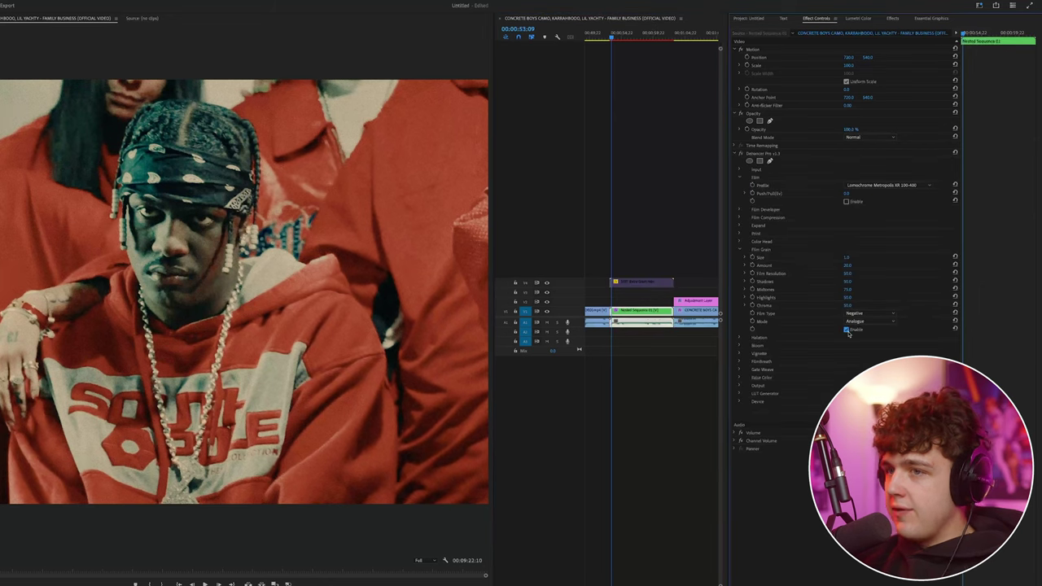
drag(846, 266, 845, 293)
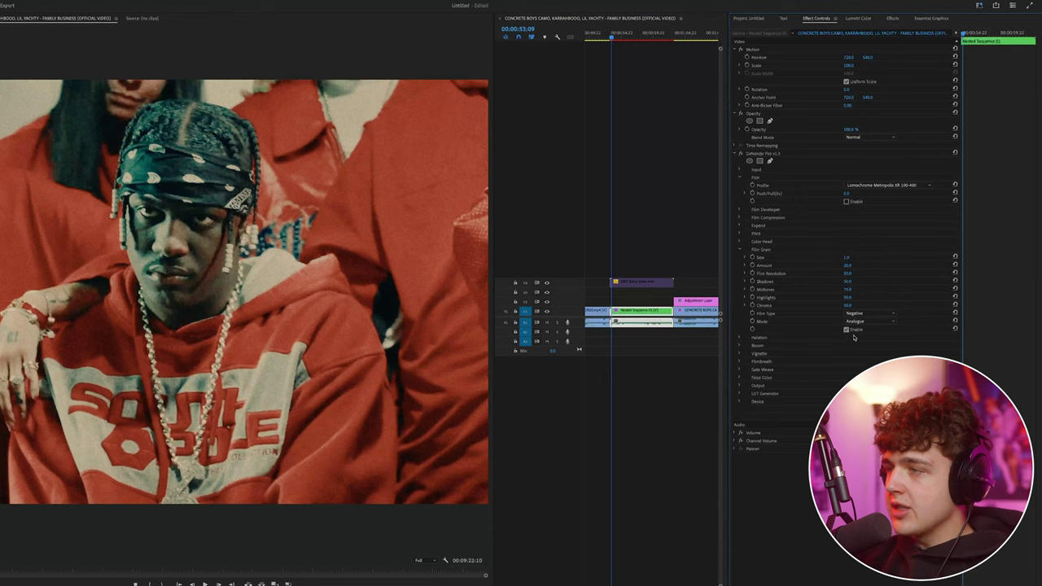
click(847, 329)
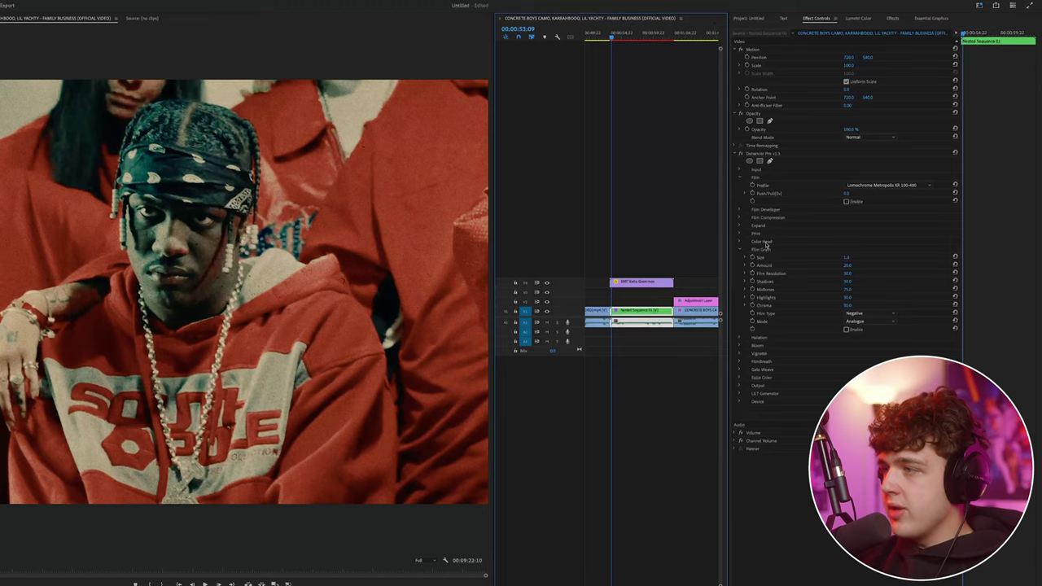
- Collapse Film Grain, turn on Halation and Bloom, and toggle halation off and on to compare
click(739, 249)
click(739, 258)
click(739, 352)
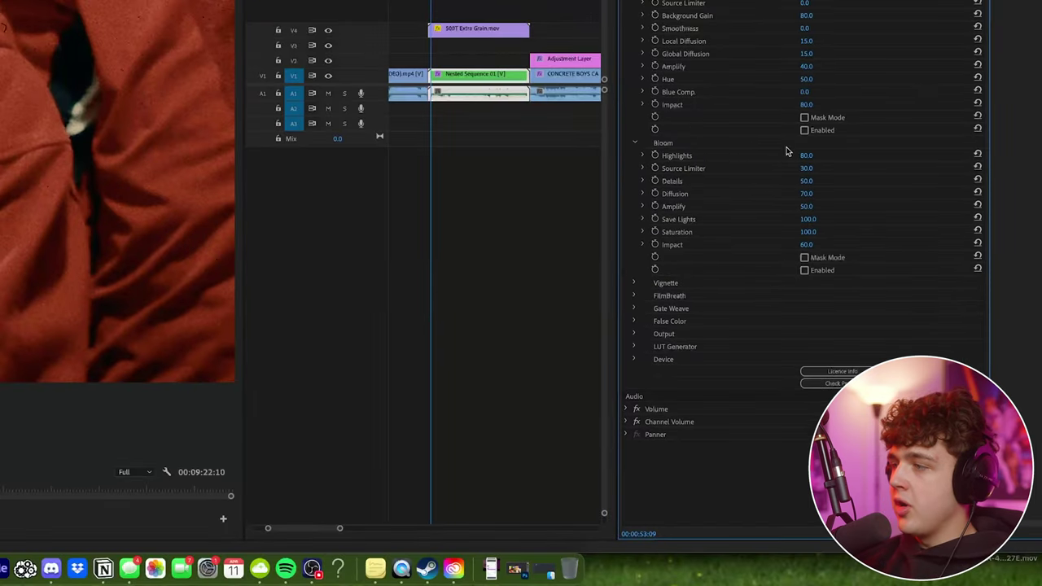
click(804, 130)
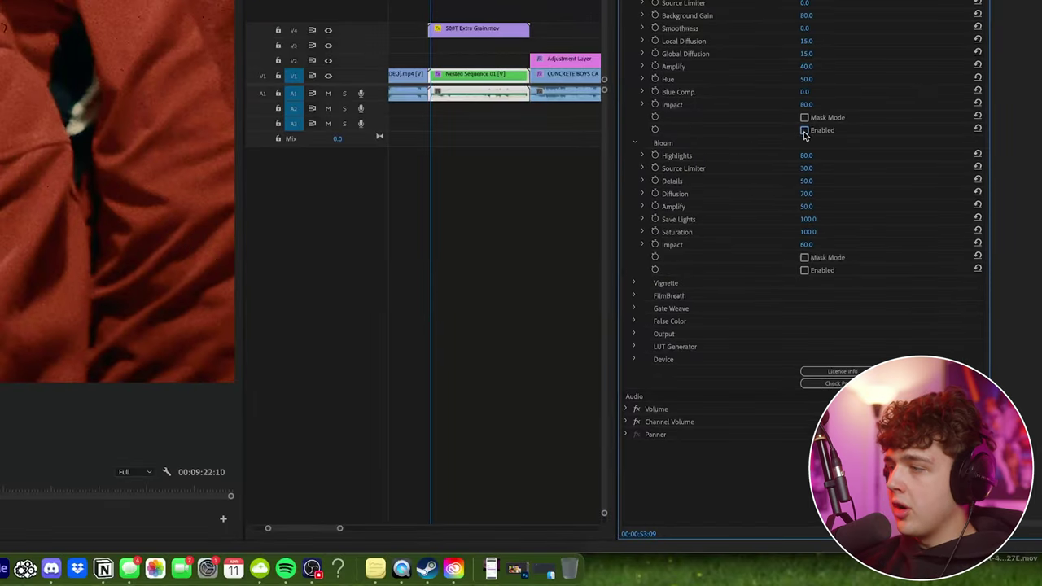
click(804, 270)
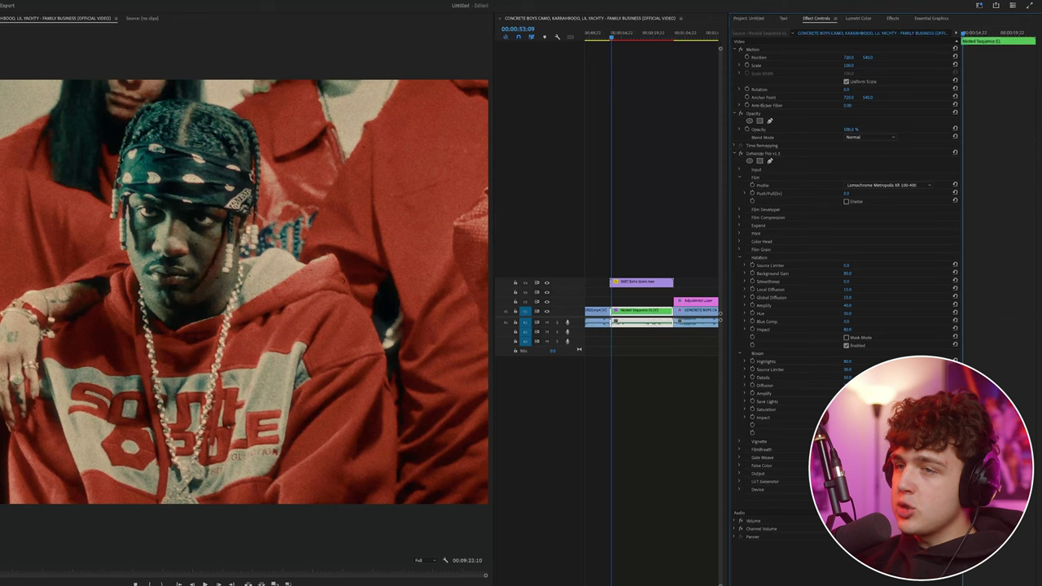
click(846, 346)
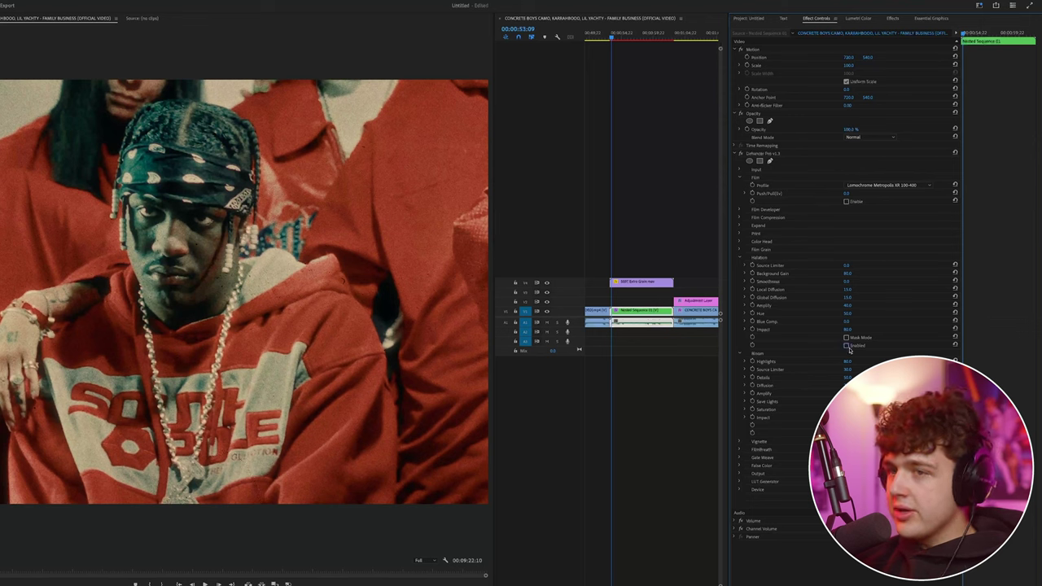
click(846, 346)
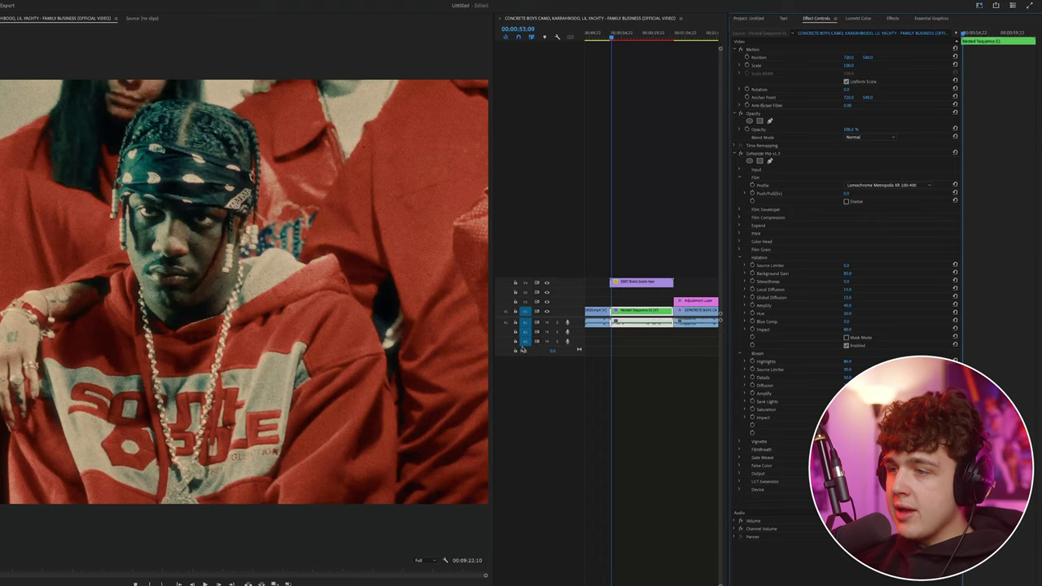
- Enlarge the preview and set Halation Amplify to 70
drag(493, 350, 637, 350)
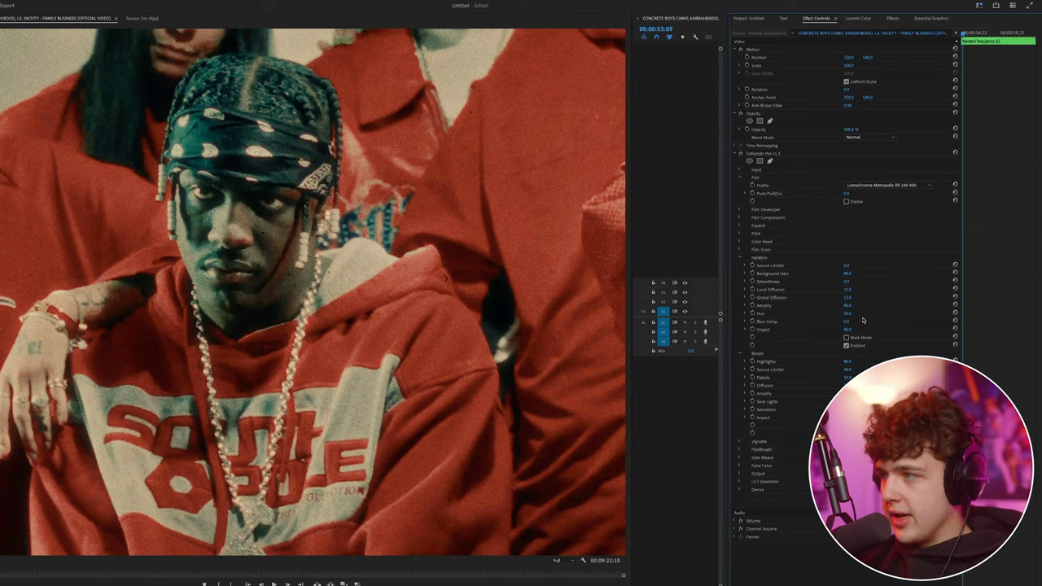
click(859, 306)
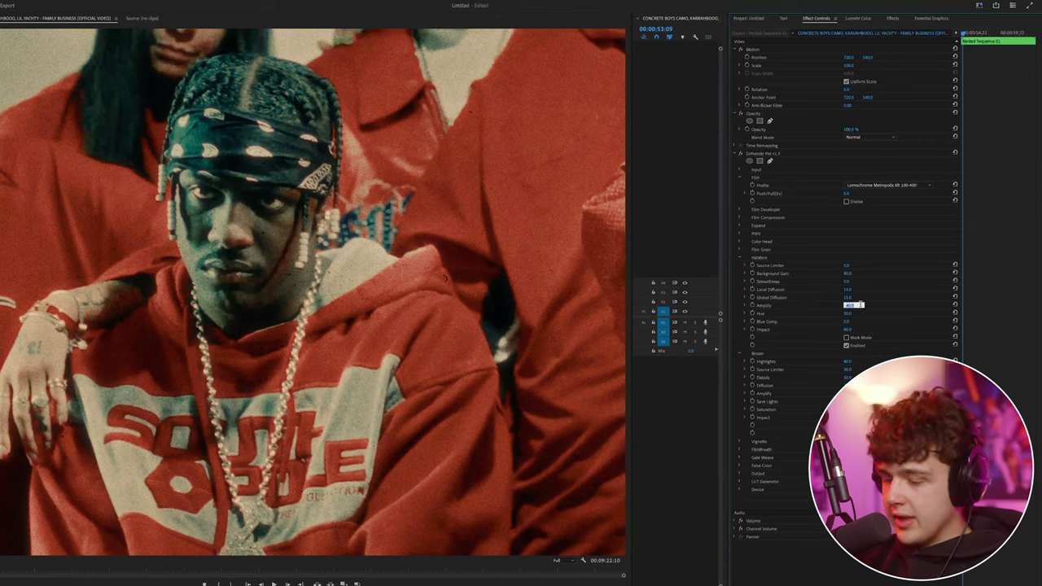
text(70)
key(Return)
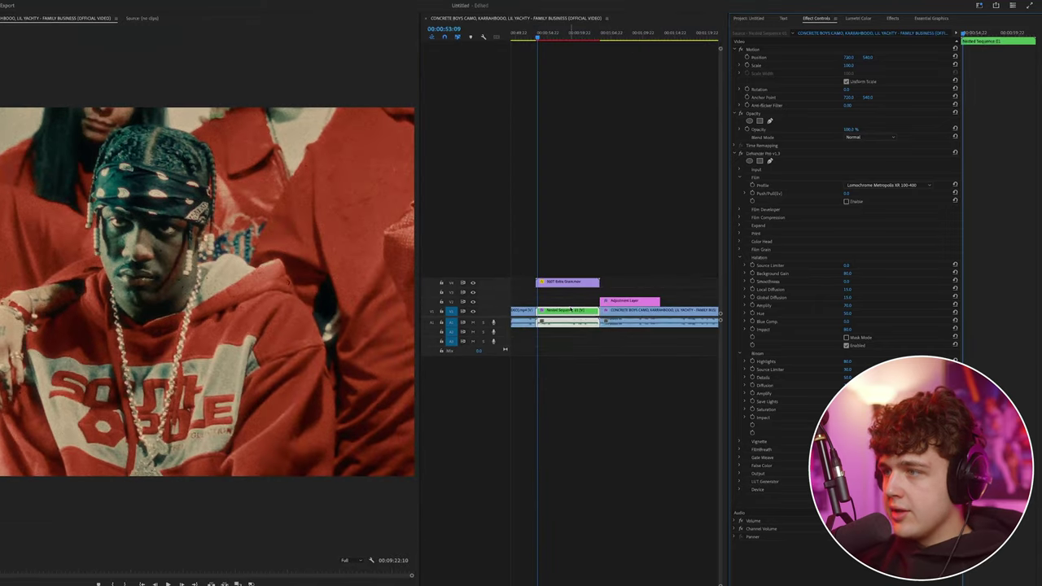
- Raise the clip's saturation to about 157, deselect it, and widen the program monitor
click(857, 18)
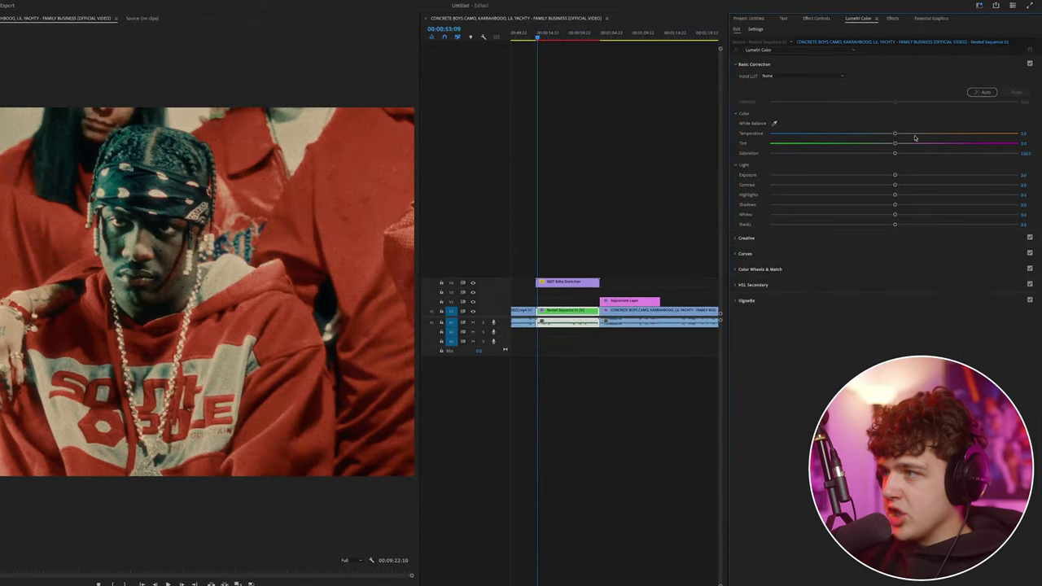
drag(899, 155, 965, 155)
click(685, 270)
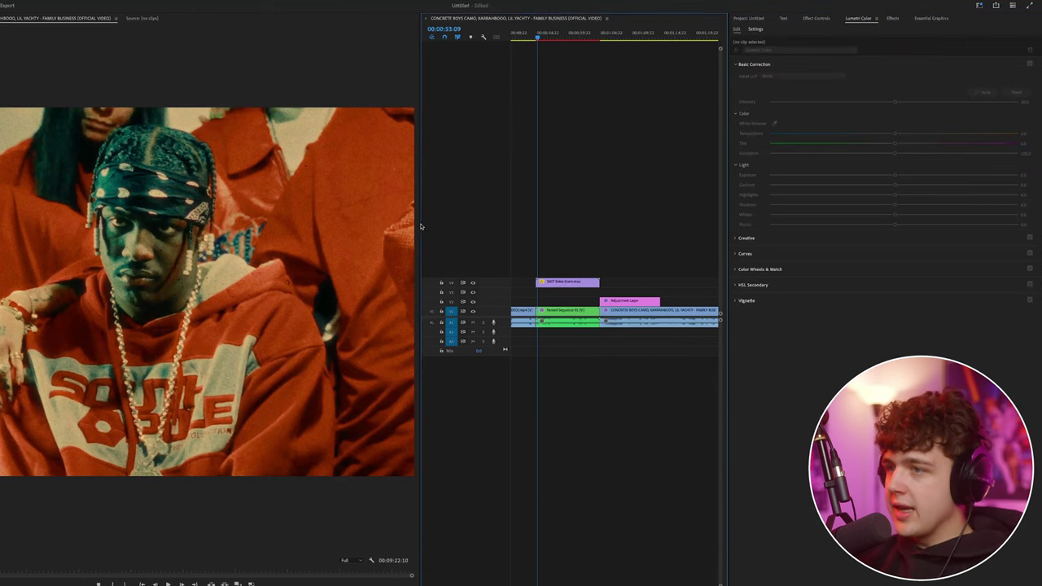
drag(421, 224, 551, 222)
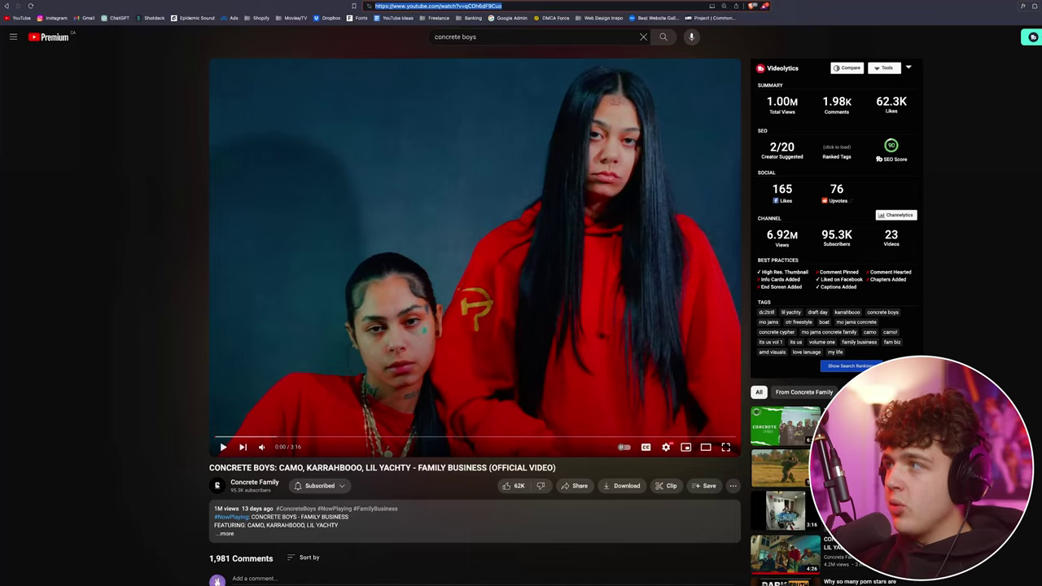
- Open EyeCandy in a new tab and scroll through the Bolt Cam examples
key(ctrl+t)
text(eye)
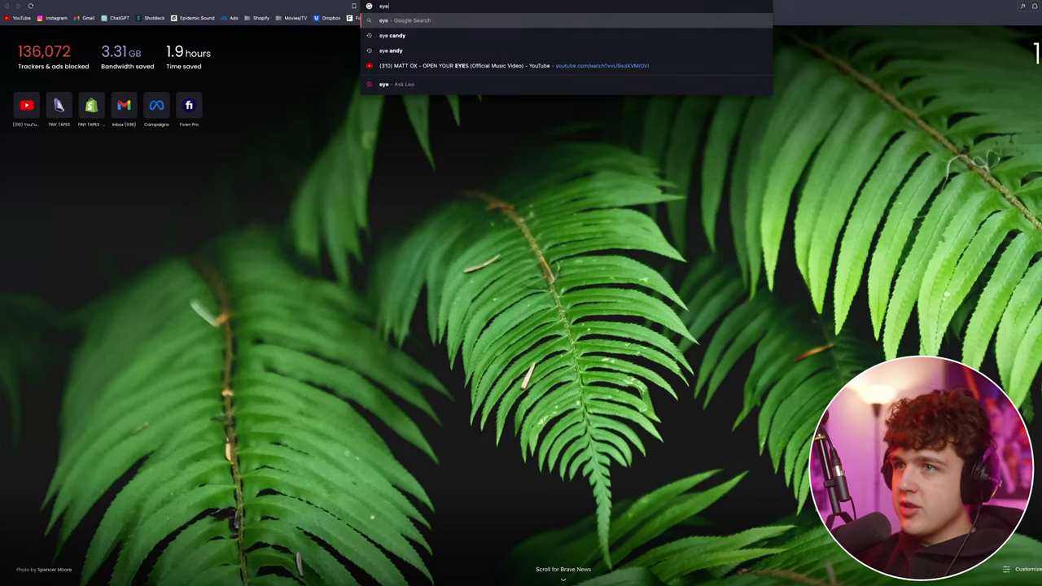
text(canndy.com)
key(Return)
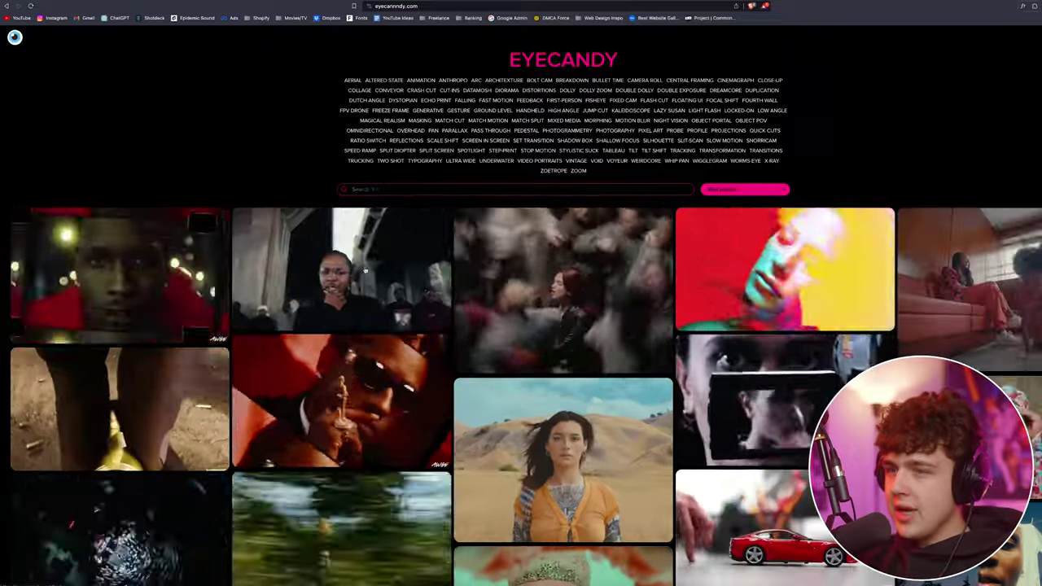
scroll(718, 351, down, 15)
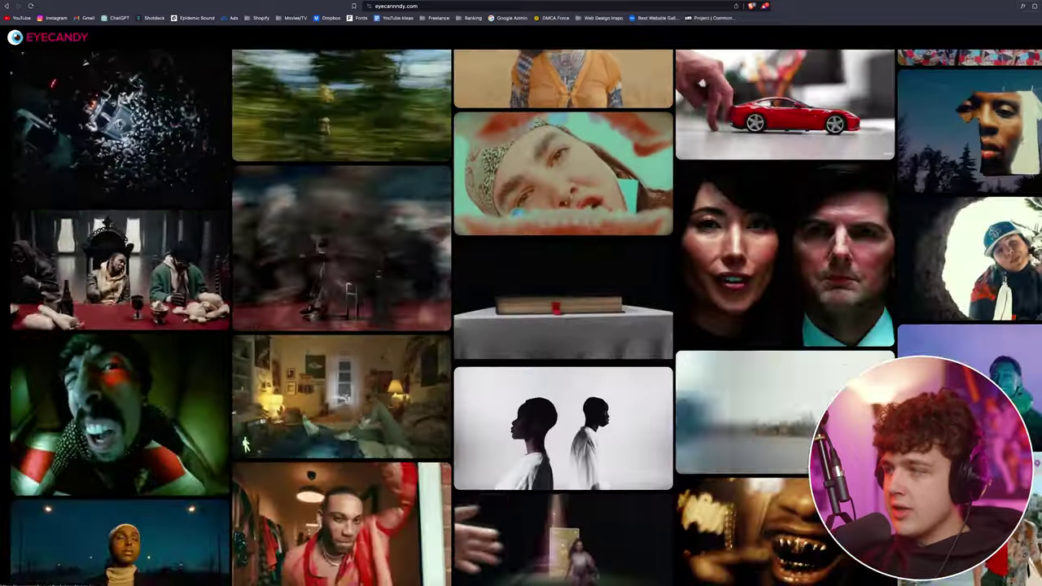
scroll(457, 302, up, 15)
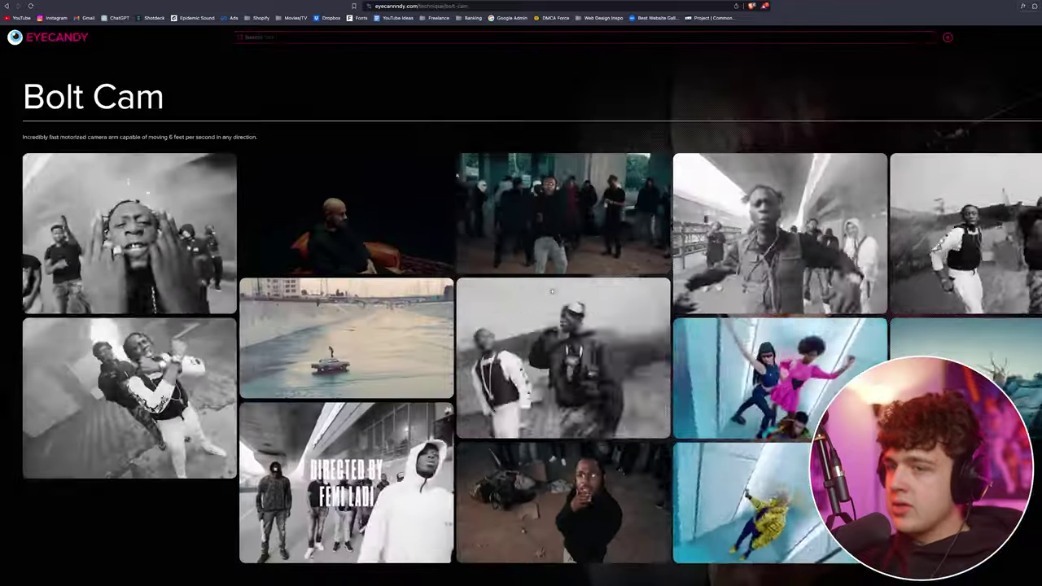
scroll(521, 350, down, 10)
scroll(521, 350, up, 10)
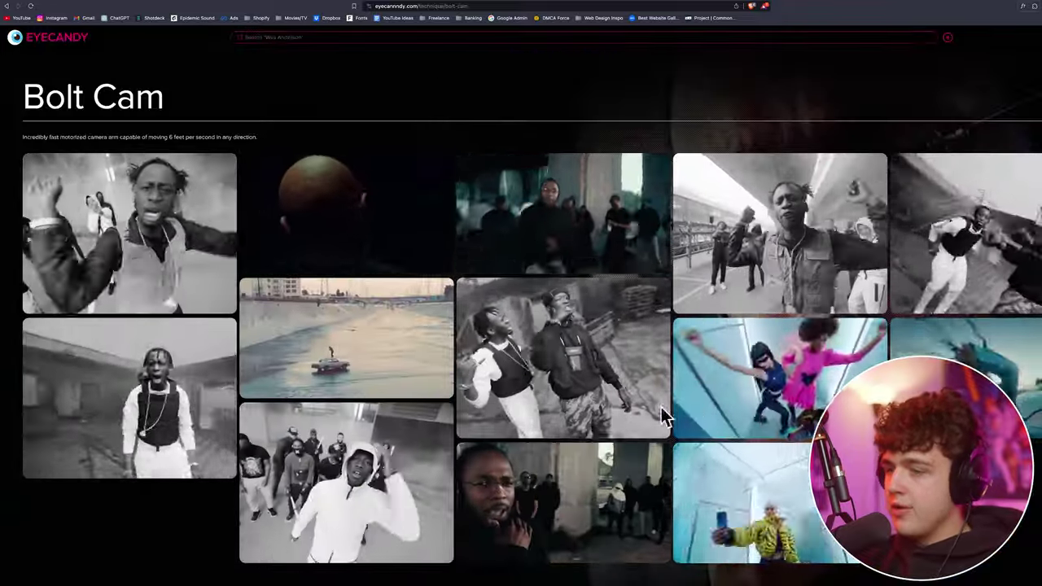
- Return to the EyeCandy homepage and scroll down the technique clip grid
key(alt+Left)
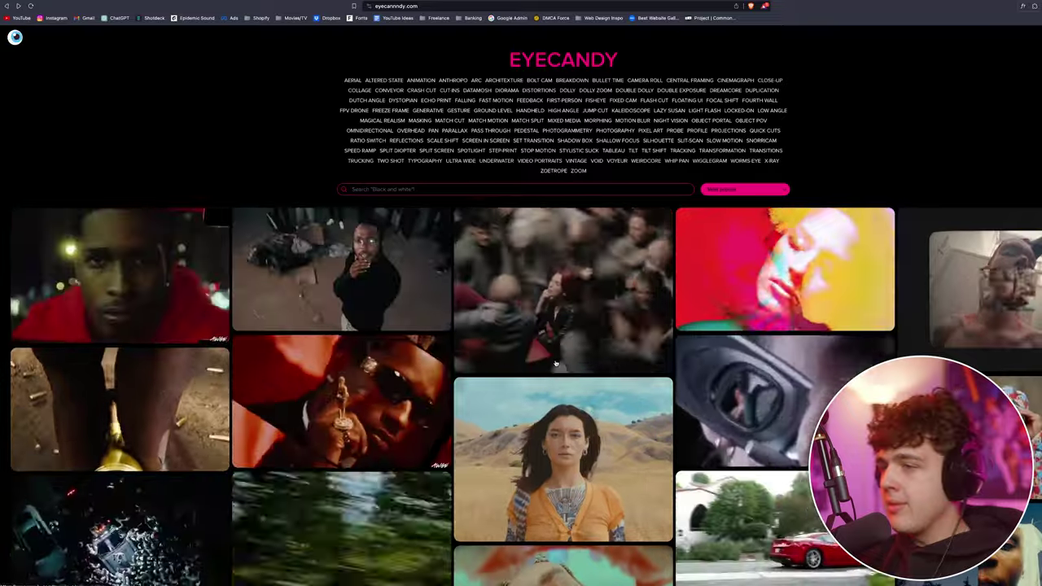
scroll(595, 363, down, 10)
scroll(595, 363, down, 5)
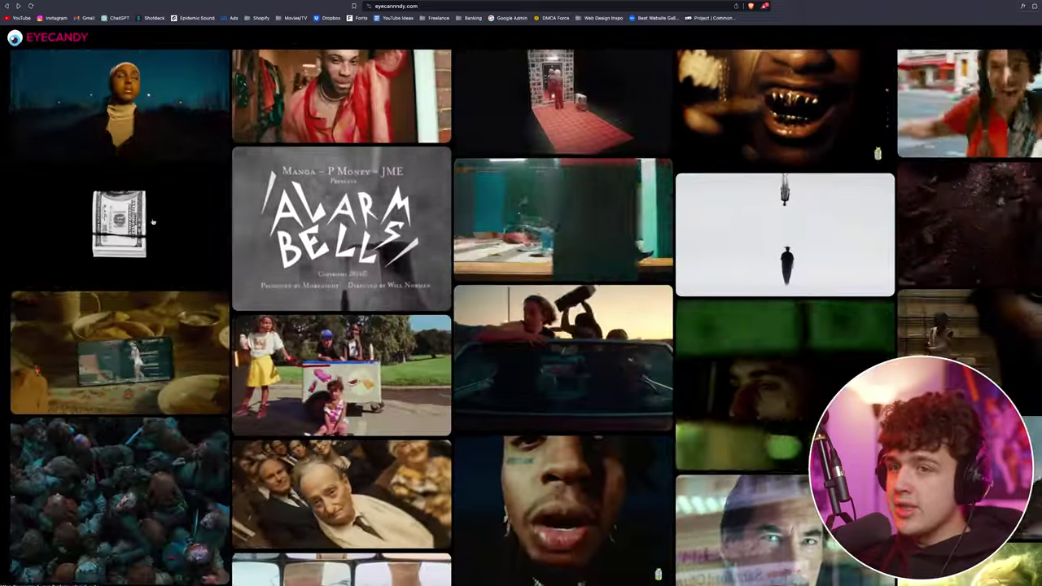
scroll(161, 348, down, 10)
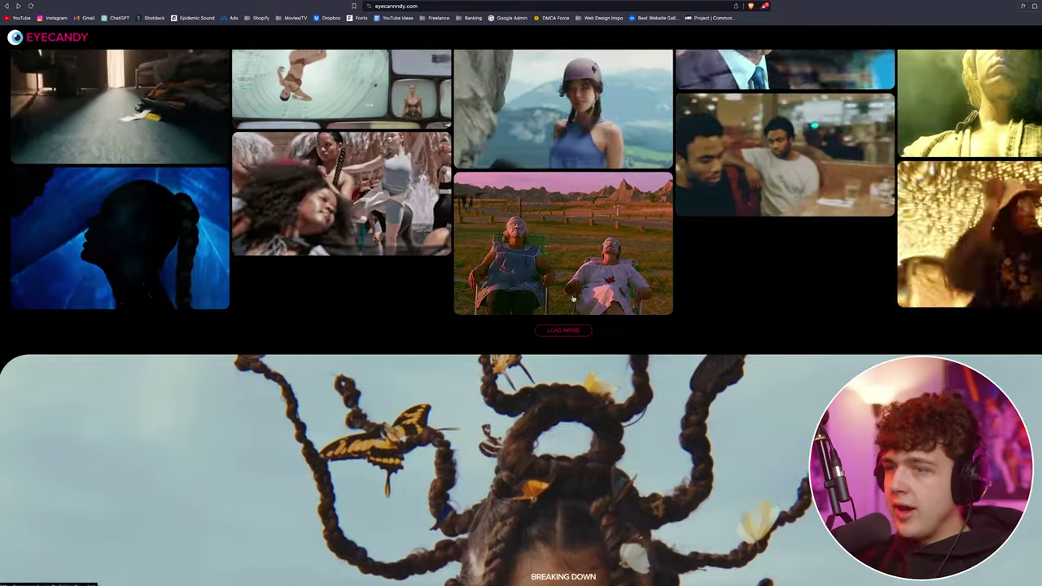
scroll(694, 351, down, 3)
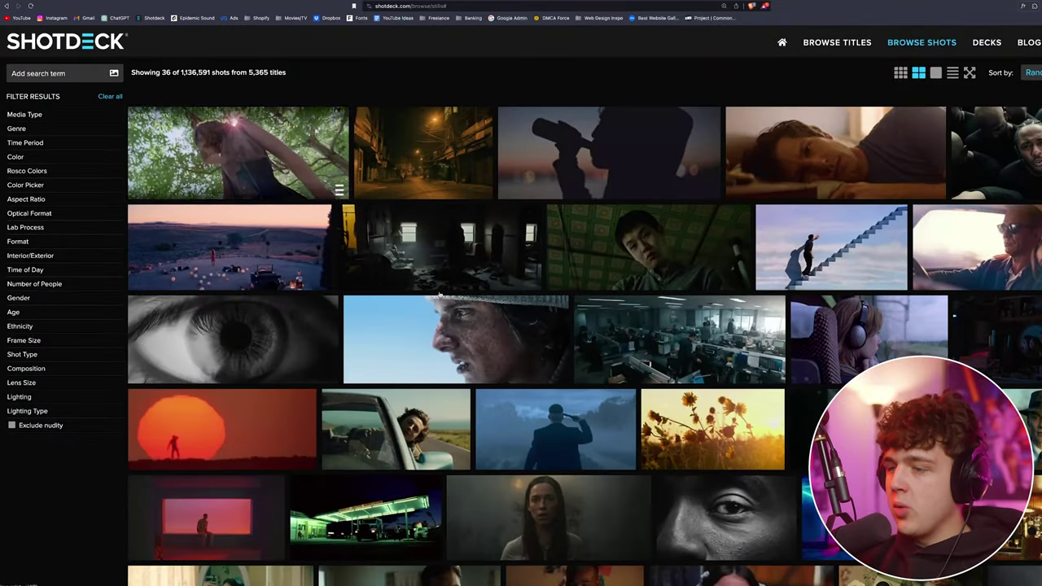
- Inspect the Petite Noir close-up and The Theory of Everything eye shot details
scroll(697, 448, down, 3)
click(778, 425)
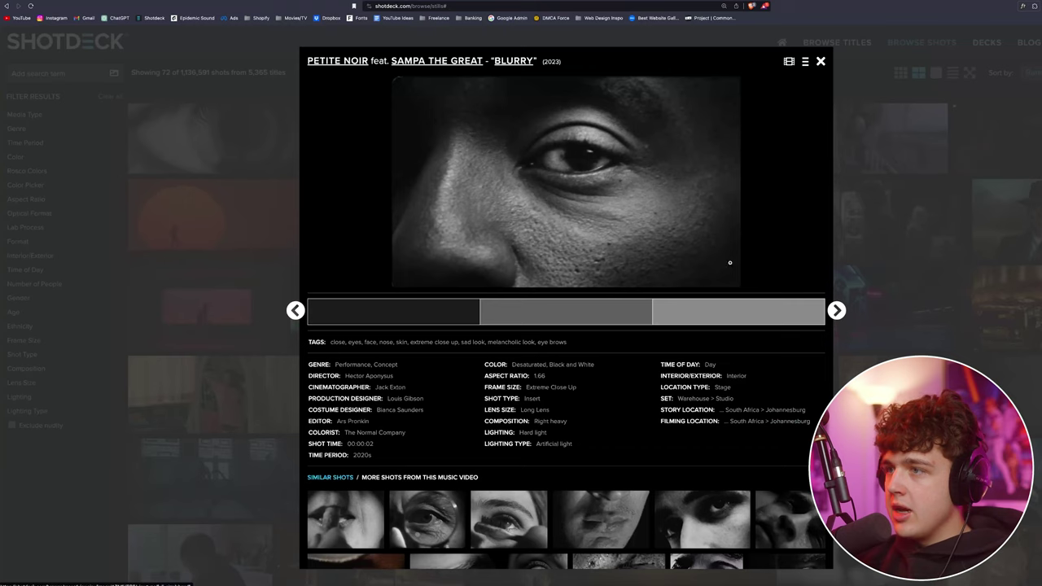
scroll(570, 459, down, 2)
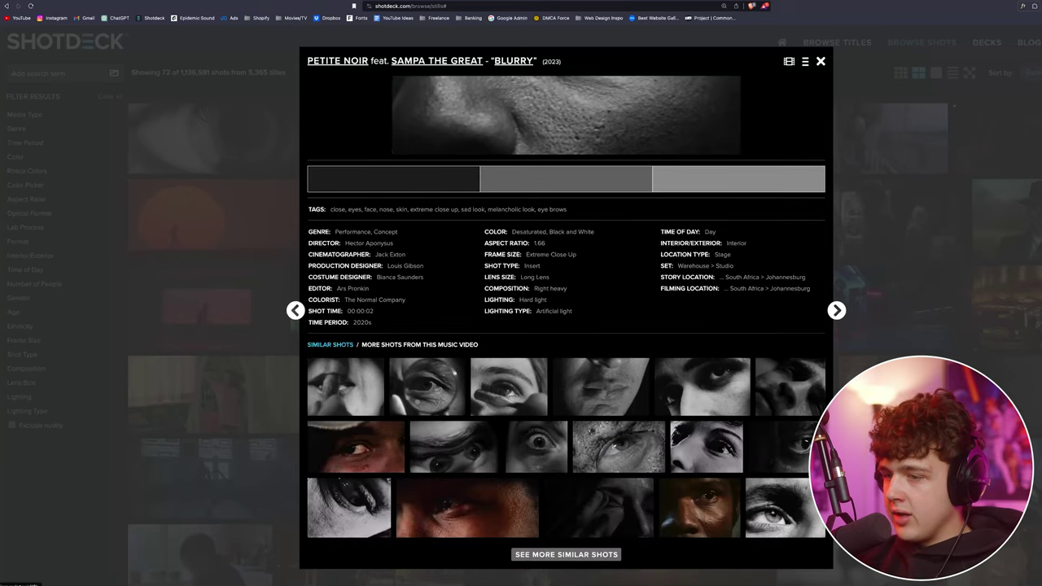
key(Escape)
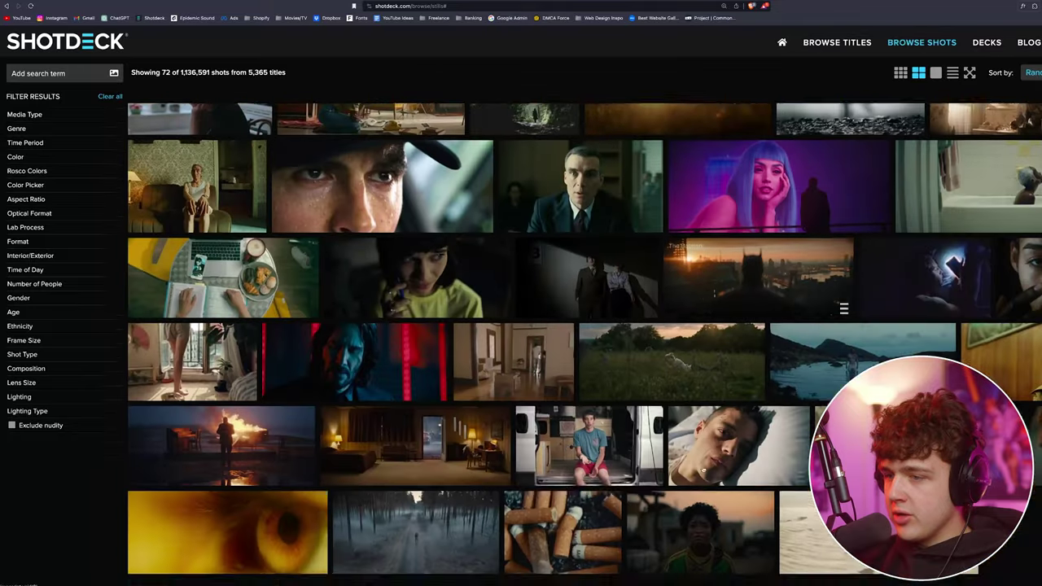
scroll(228, 504, down, 1)
click(228, 508)
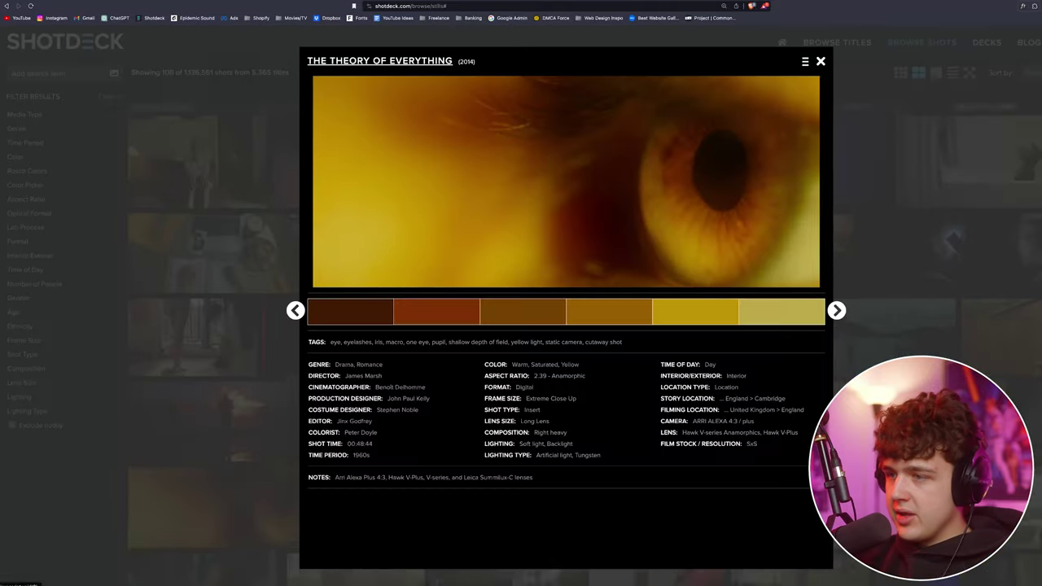
scroll(566, 367, down, 2)
key(Escape)
- Inspect the La Haine shot details, then scroll further through the shot grid
click(244, 436)
scroll(256, 416, down, 2)
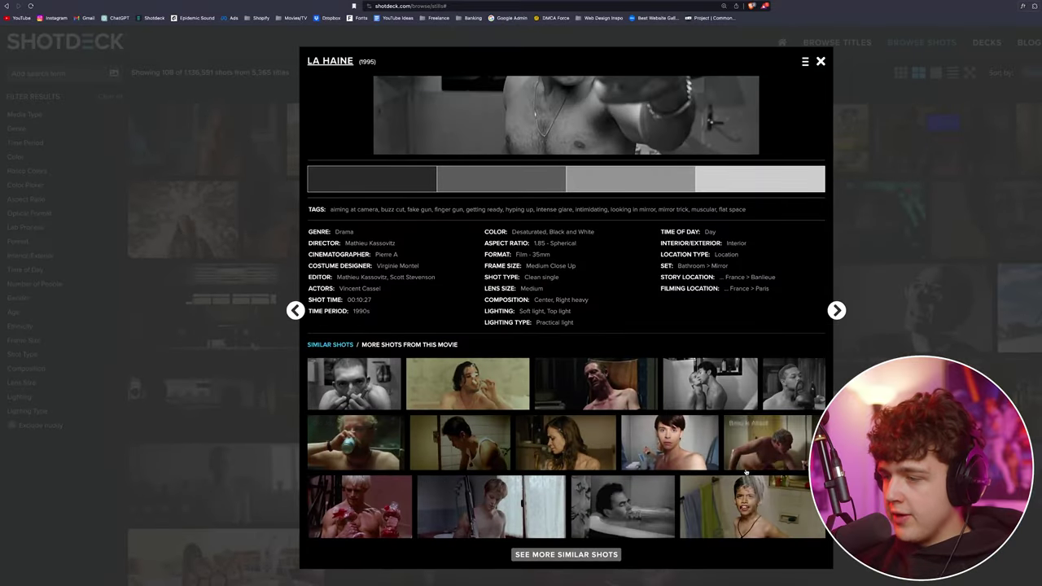
key(Escape)
scroll(717, 419, down, 5)
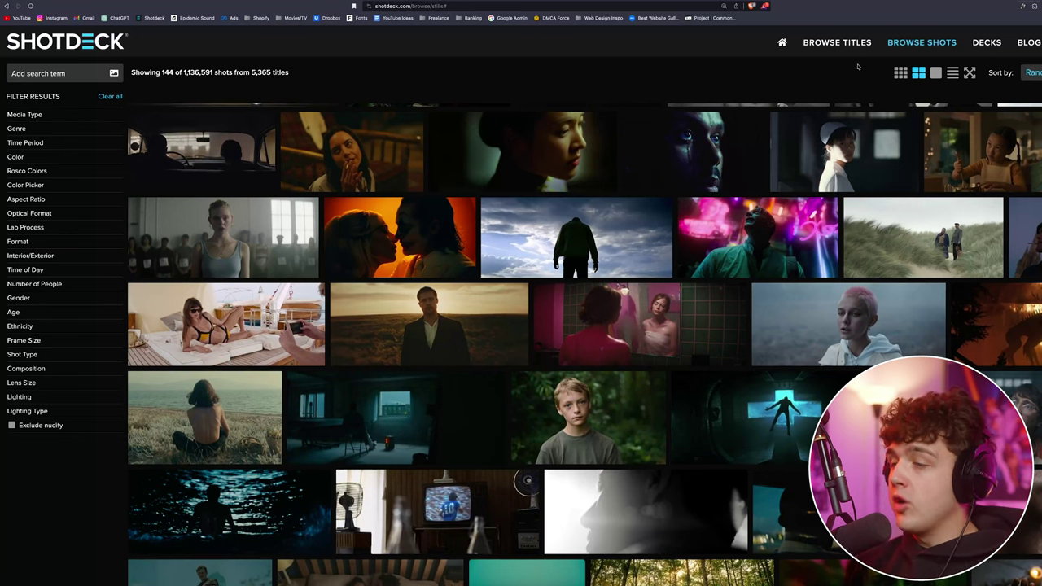
scroll(961, 287, up, 1)
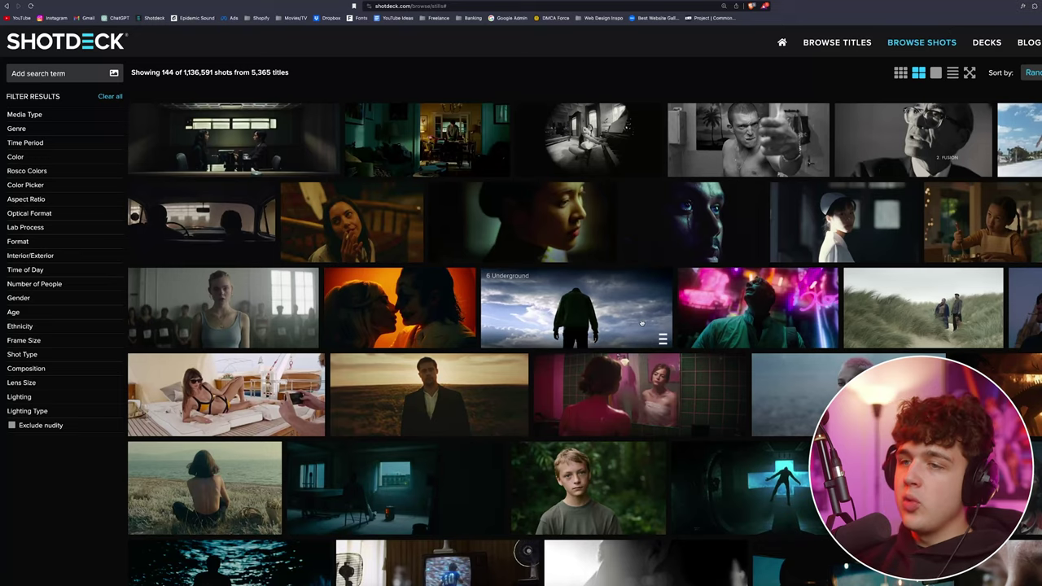
scroll(634, 325, down, 15)
scroll(634, 325, down, 5)
scroll(622, 276, up, 1)
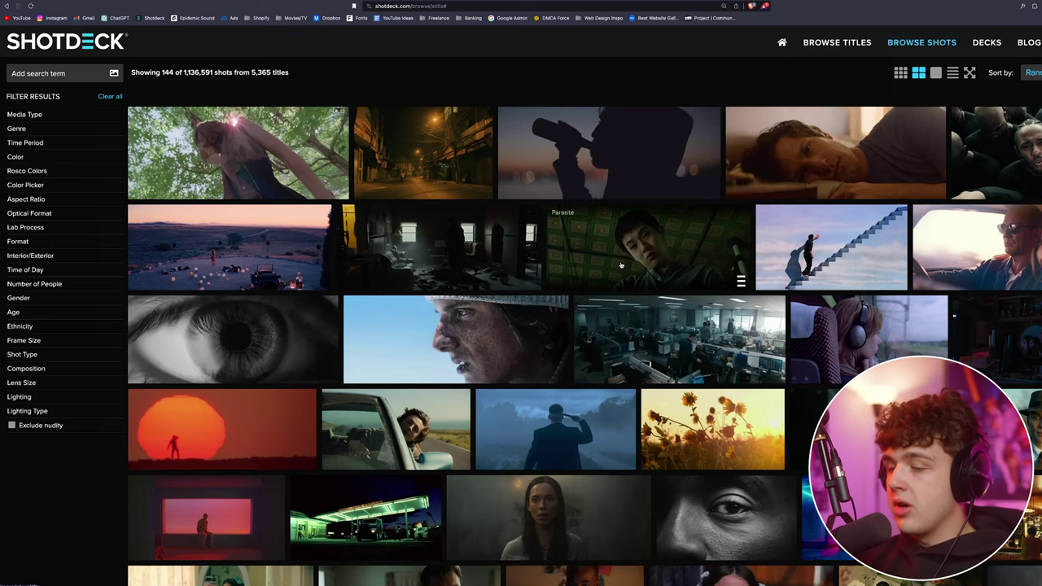
- Open Pinterest in a new tab and scroll the outfit results
key(ctrl+t)
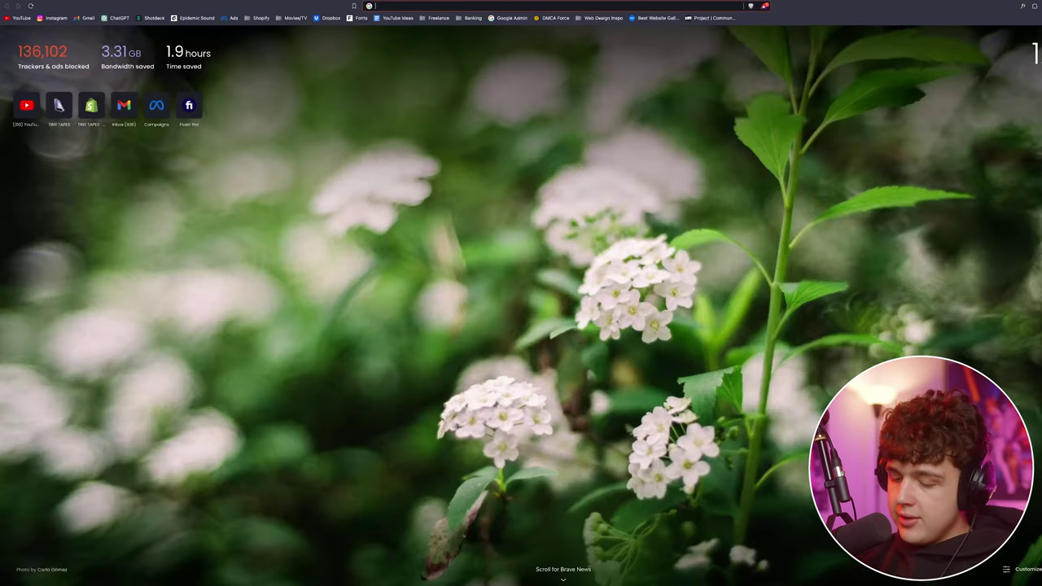
text(pin)
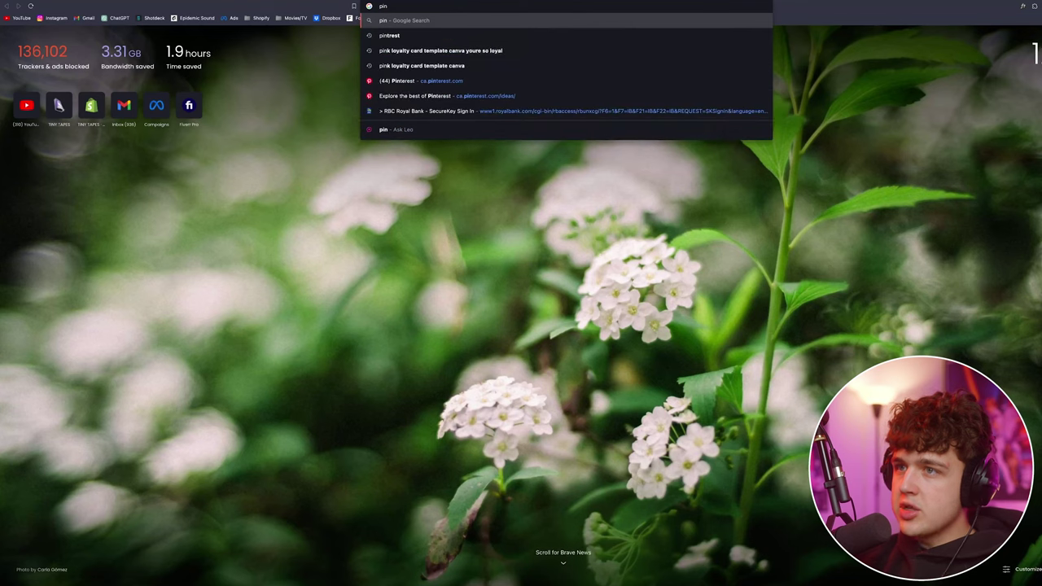
click(419, 81)
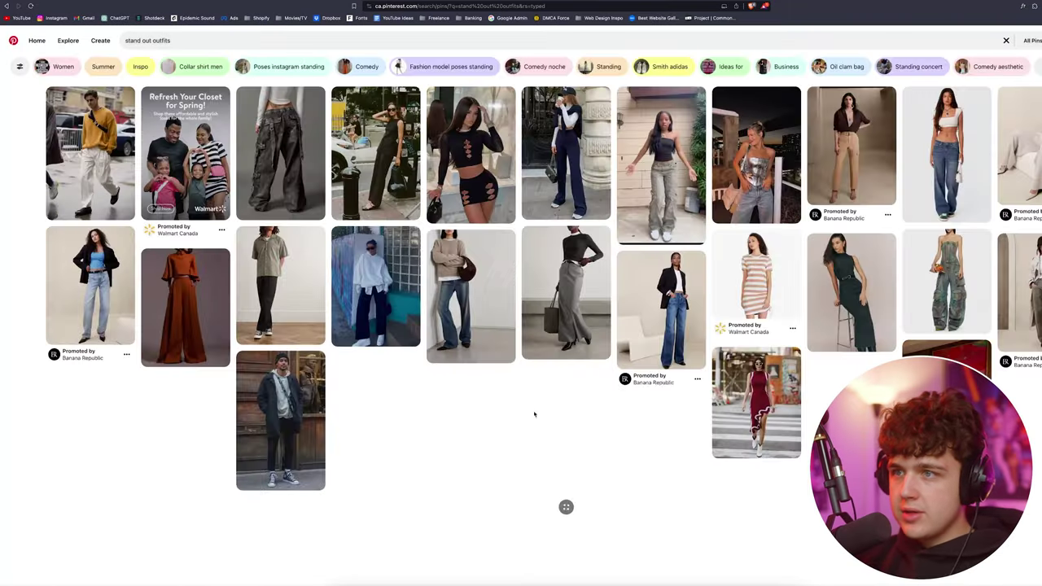
scroll(535, 414, down, 10)
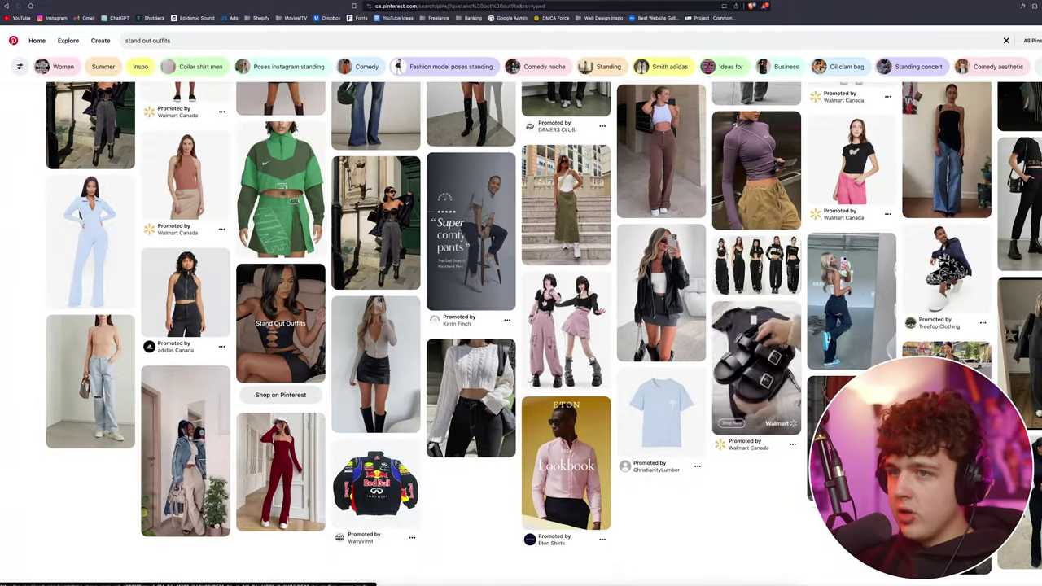
- Open the green Nike tracksuit pin, then the blue RHUDE and COBALT Represent pins
click(274, 159)
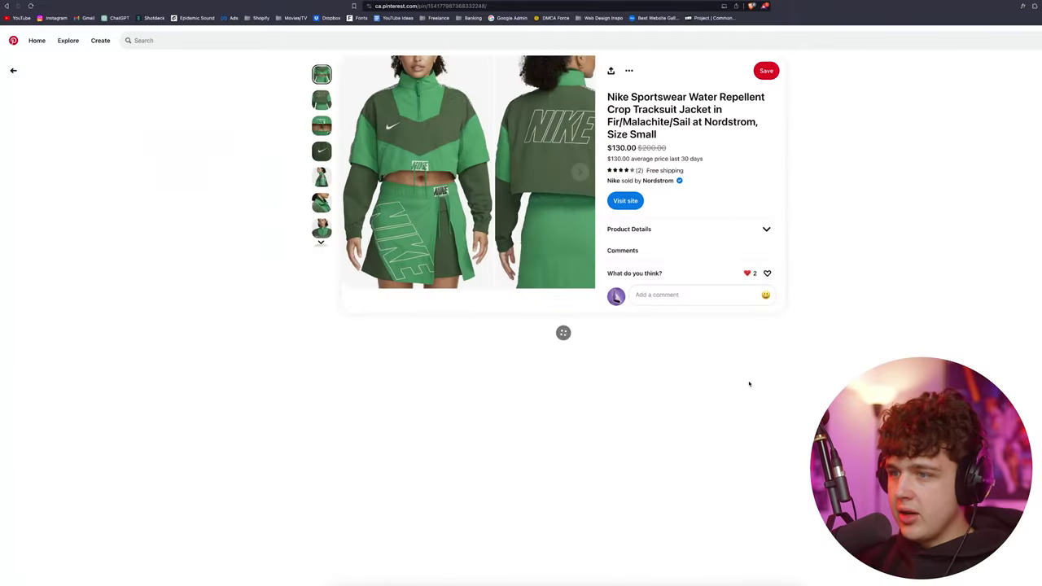
scroll(649, 213, down, 5)
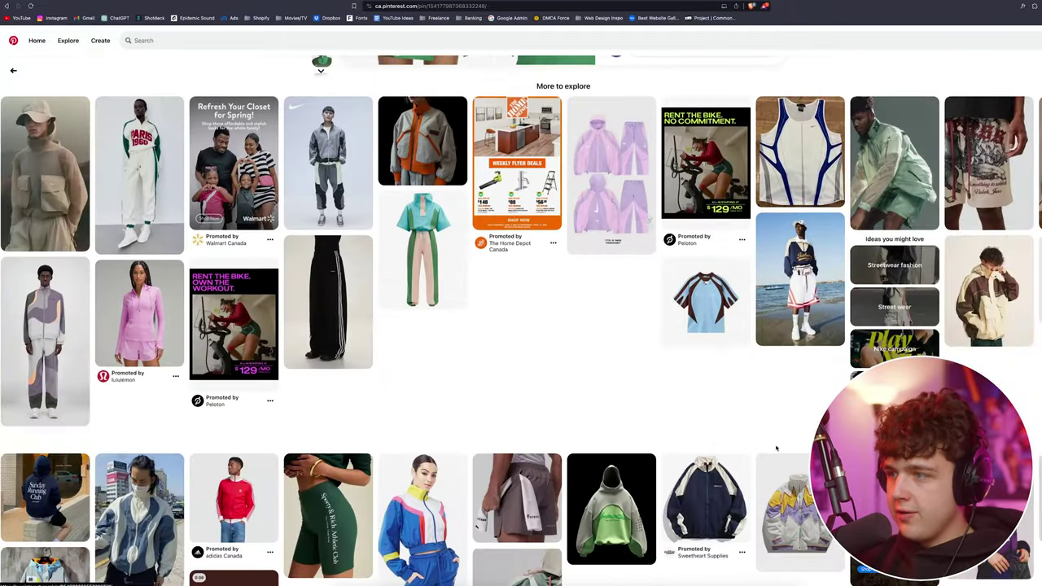
click(649, 213)
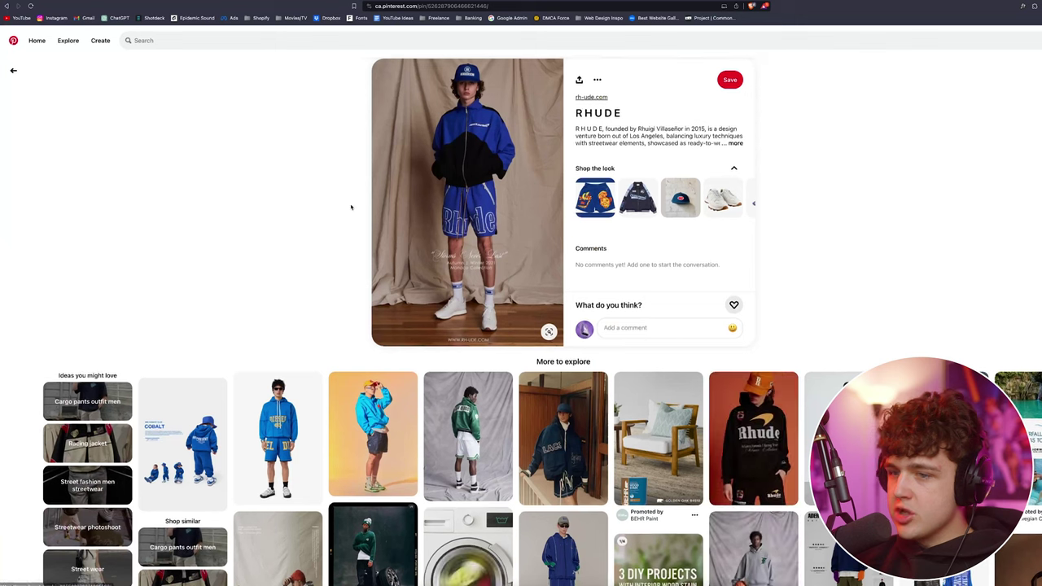
click(182, 448)
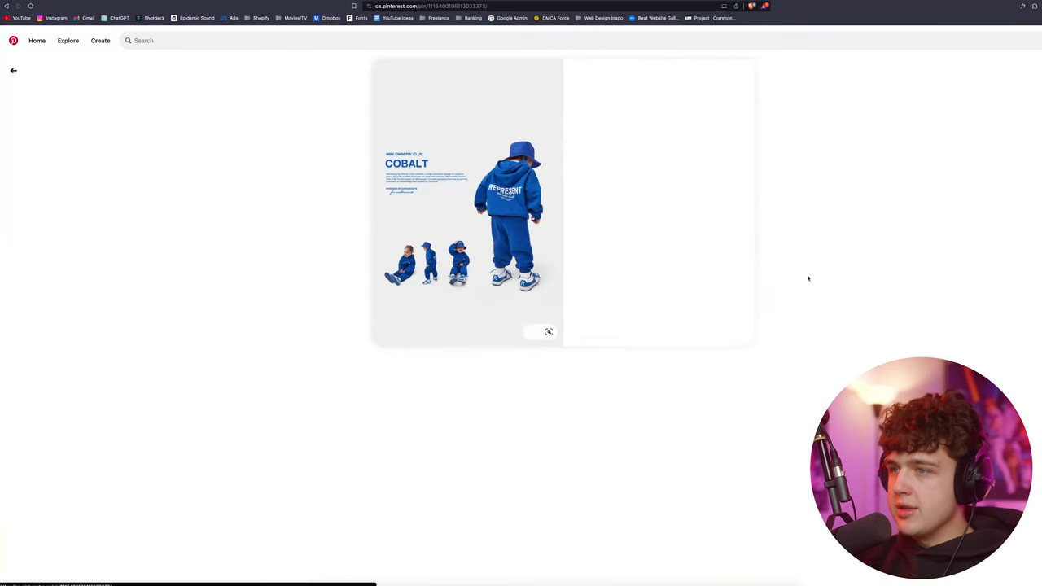